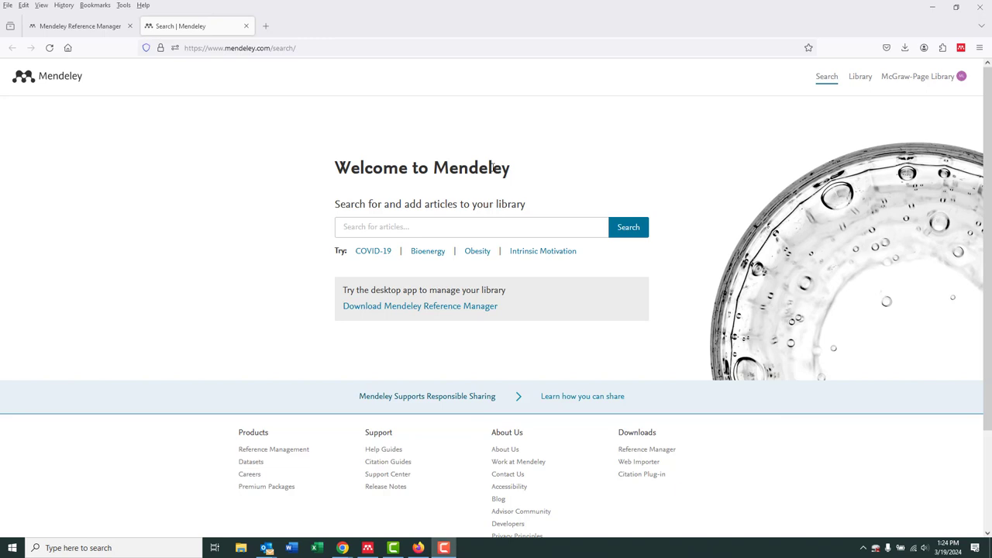
Search the Mendeley article catalogue for "gas"
click(406, 226)
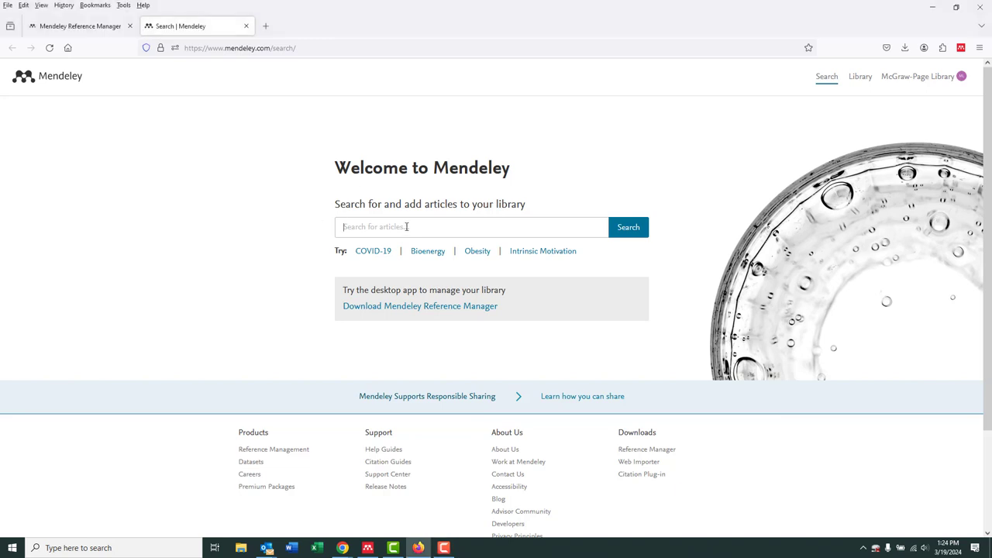
text(gas)
click(633, 231)
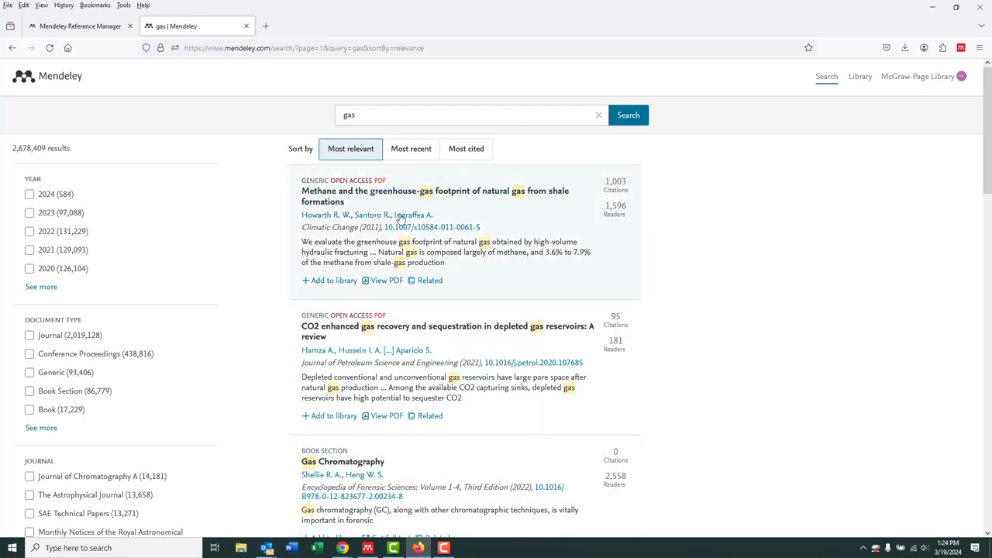
Add the first three search results, through Gas Chromatography, to the library and open the library
click(450, 200)
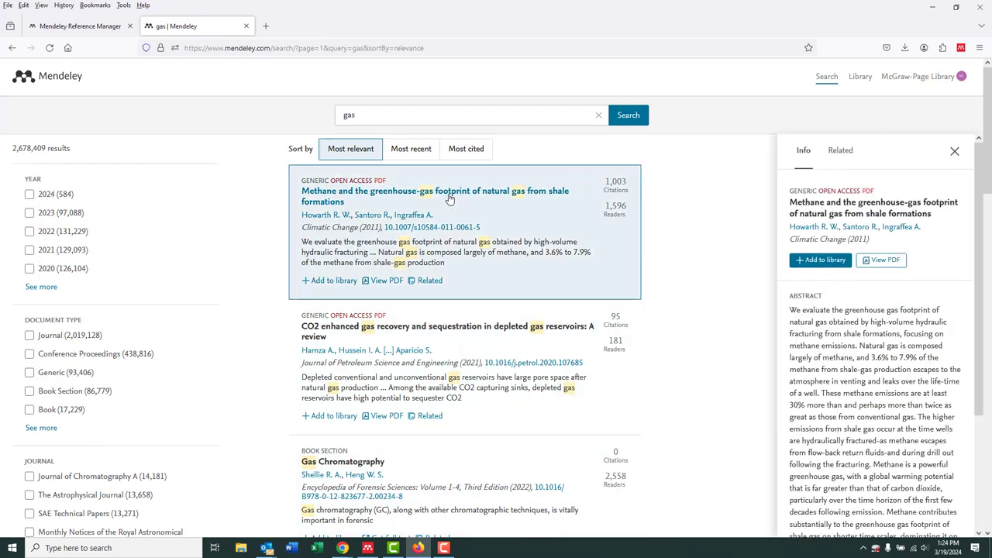
click(811, 262)
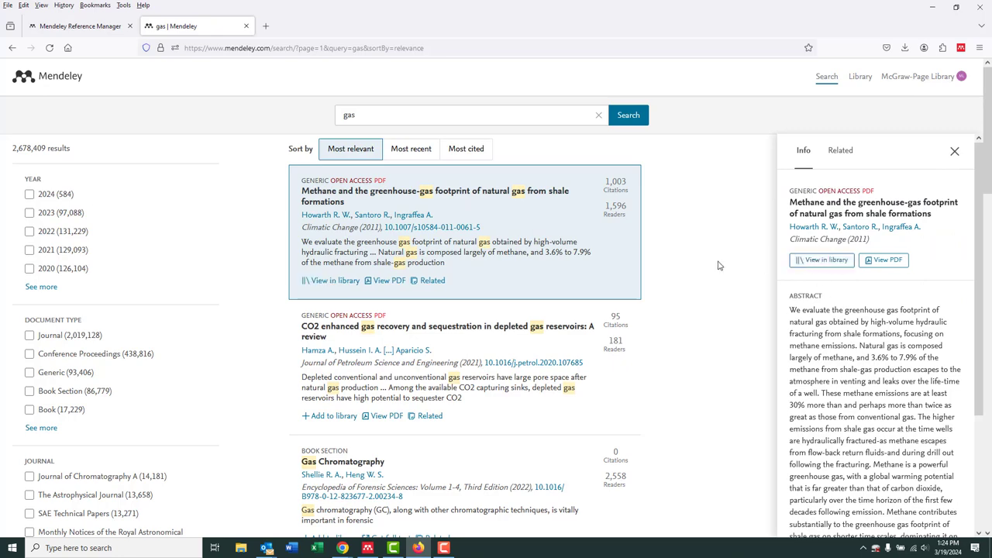
scroll(659, 294, down, 1)
click(605, 318)
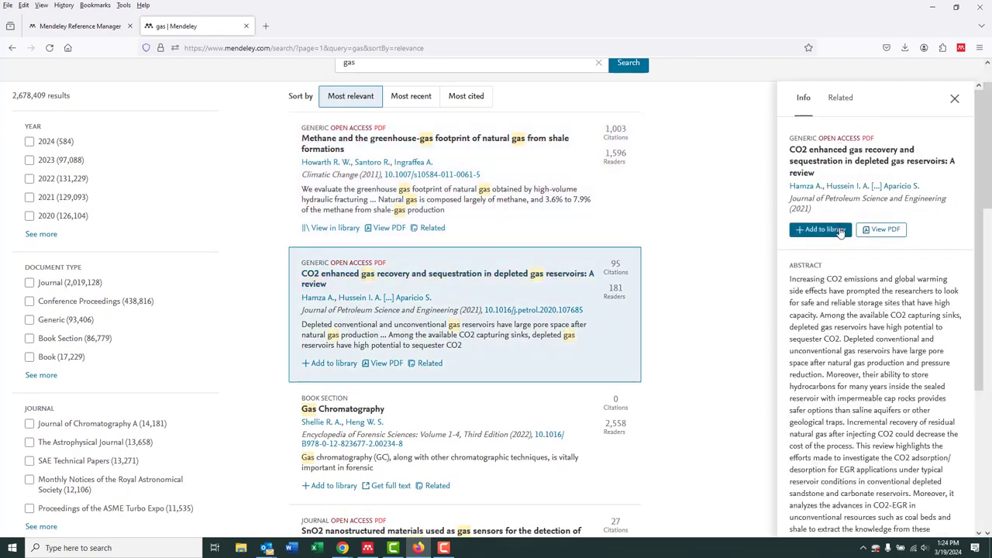
click(840, 233)
click(365, 411)
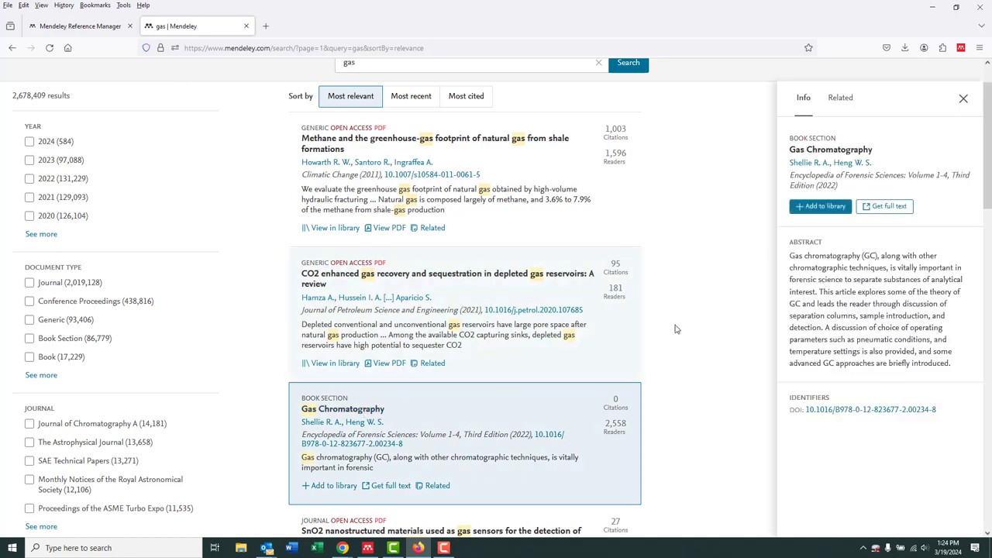
click(812, 208)
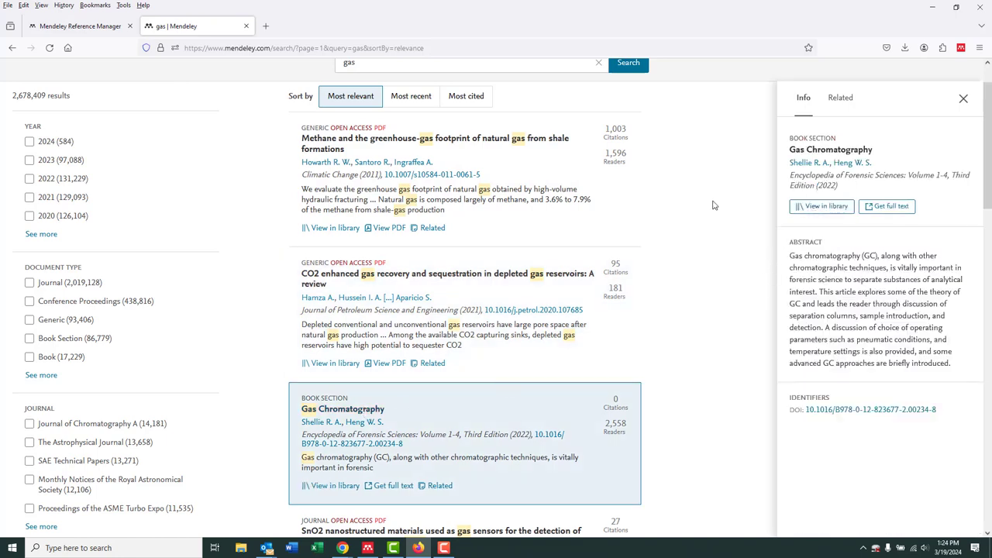
scroll(697, 225, up, 1)
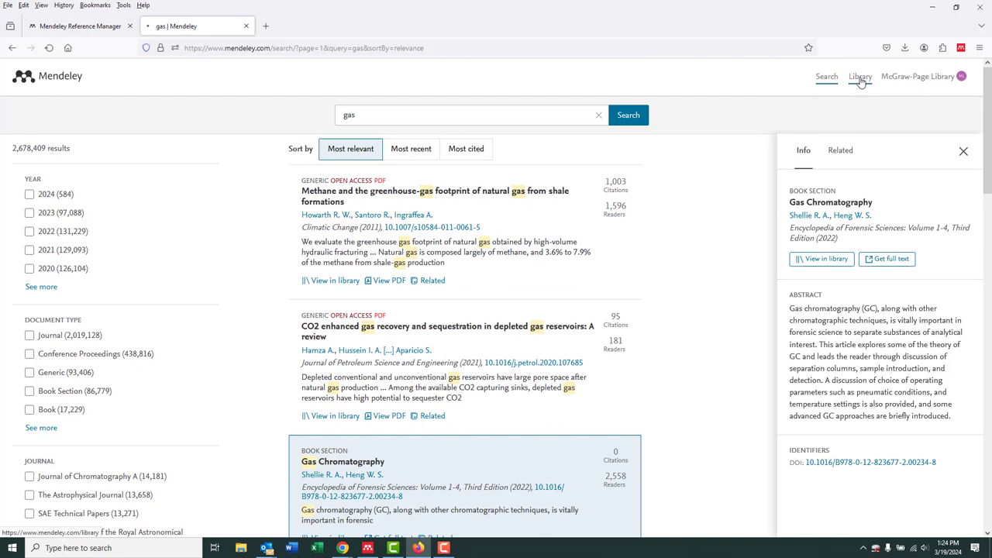
click(859, 77)
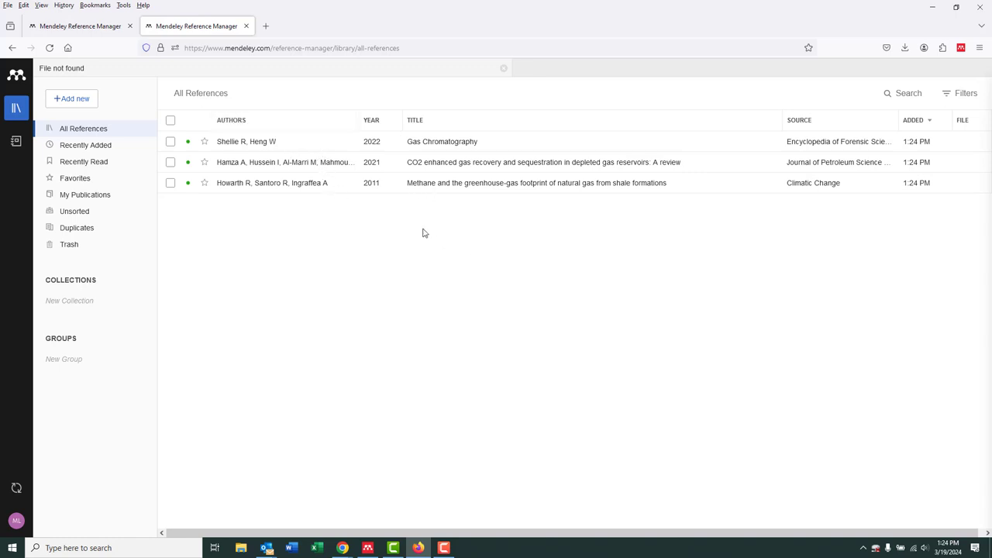
Open the McGraw-Page Library website at library.rmc.edu in a new browser tab
click(265, 25)
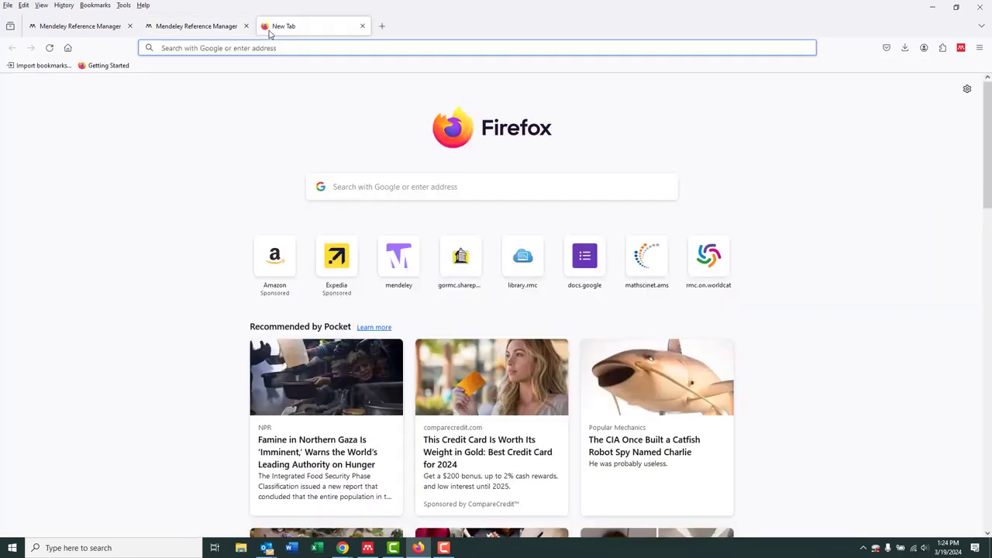
text(library.rmc.edu/)
key(Return)
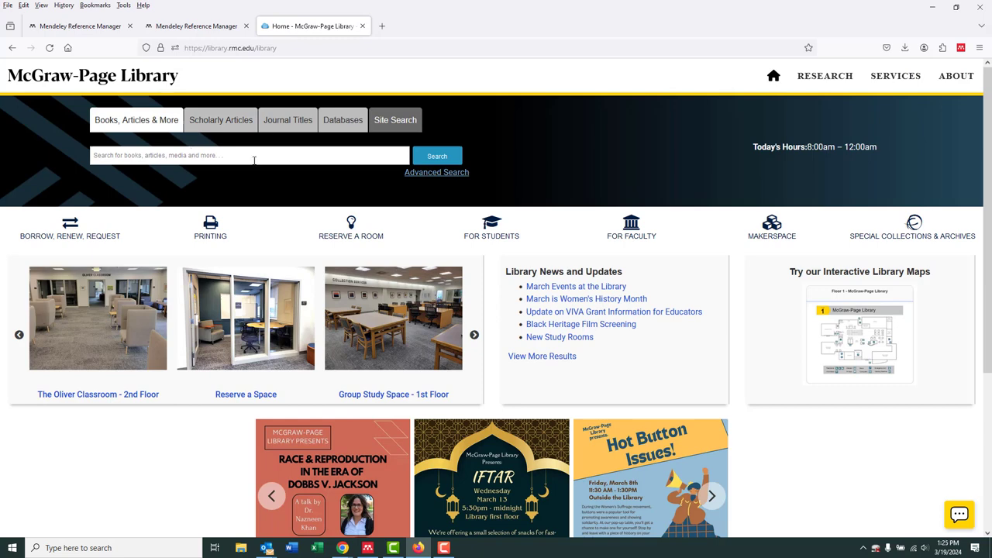
Choose Web of Science from the library's database list and open it
click(346, 126)
click(285, 156)
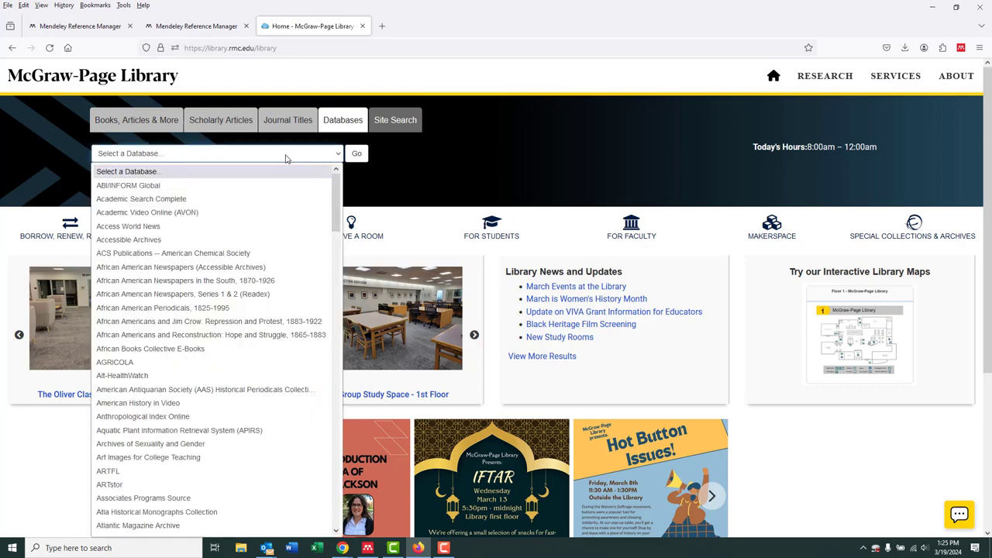
drag(336, 193, 312, 492)
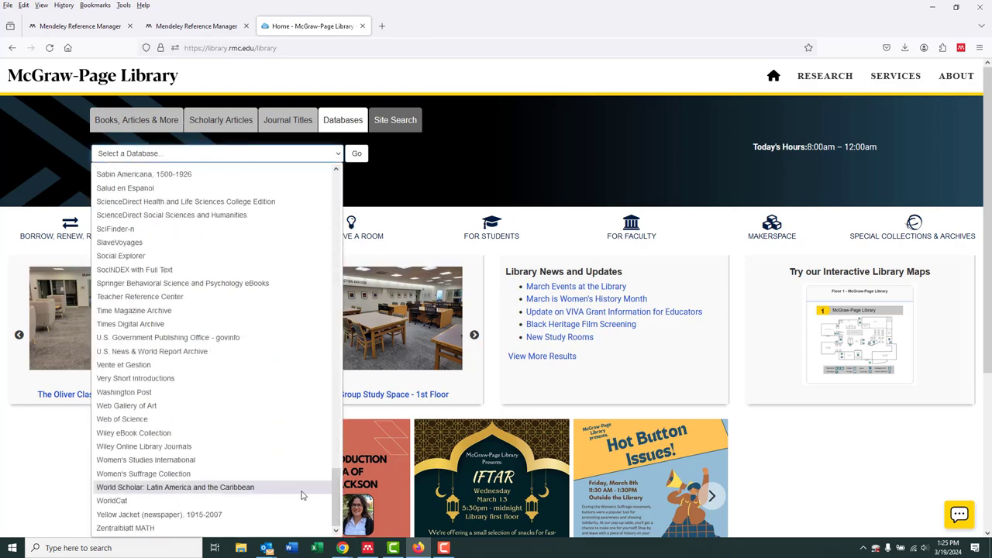
click(168, 421)
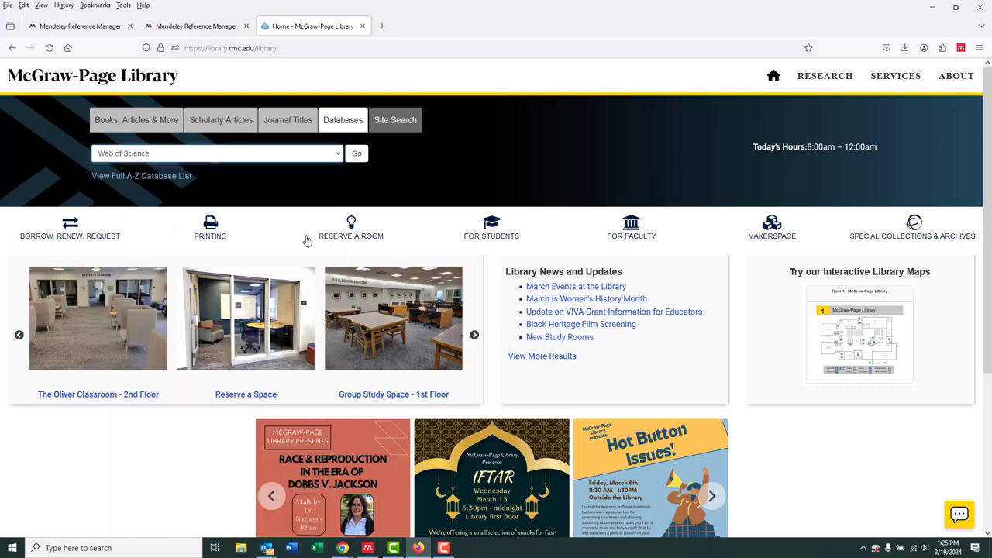
click(359, 154)
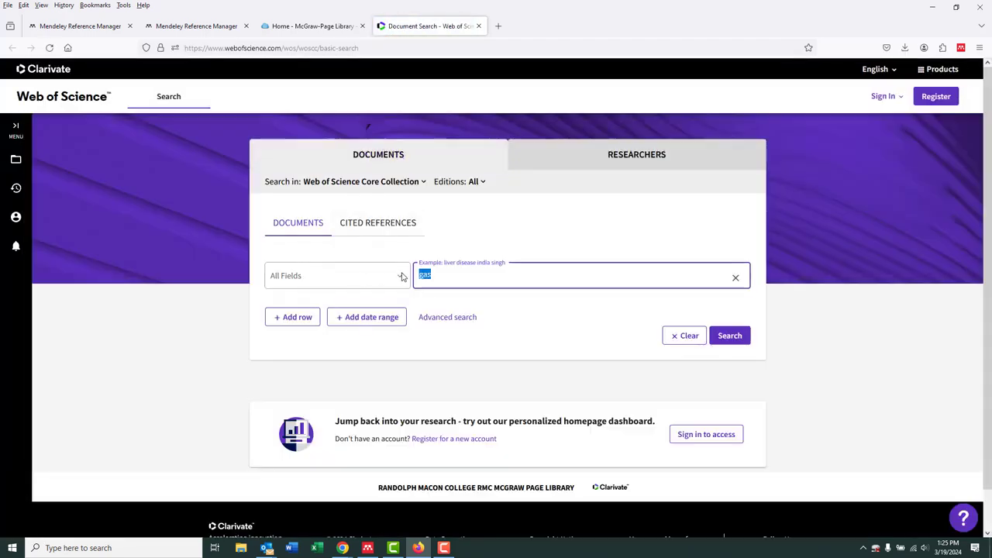
Search Web of Science for "gas" and open the record on gas-water-rock interactions and gas storage capacity in a low permeability aquifer
click(525, 273)
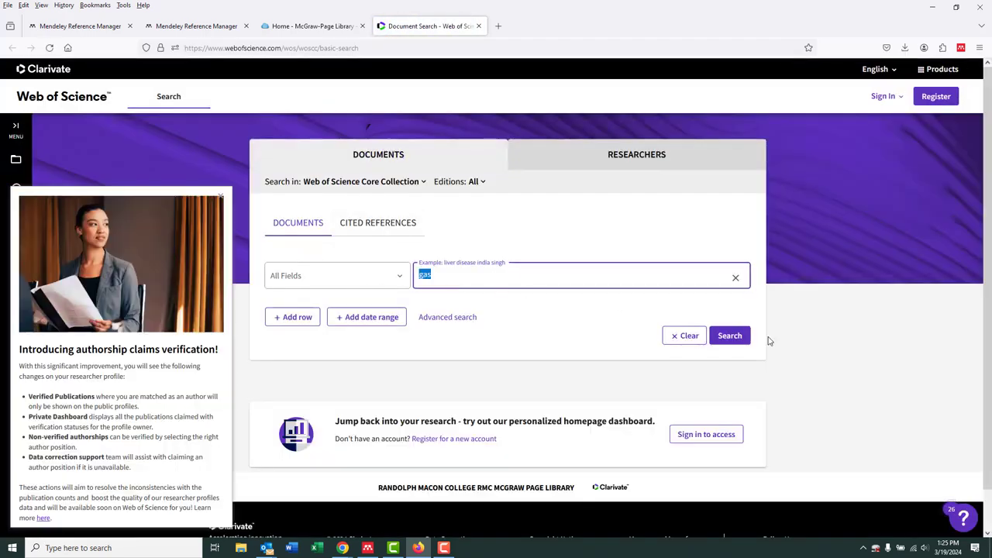
click(729, 335)
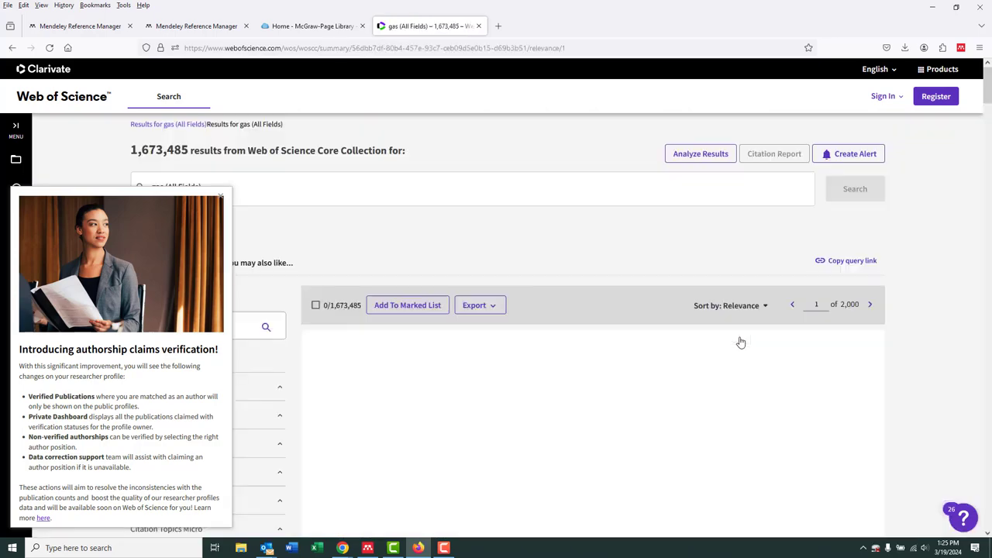
scroll(595, 300, down, 1)
scroll(595, 300, down, 5)
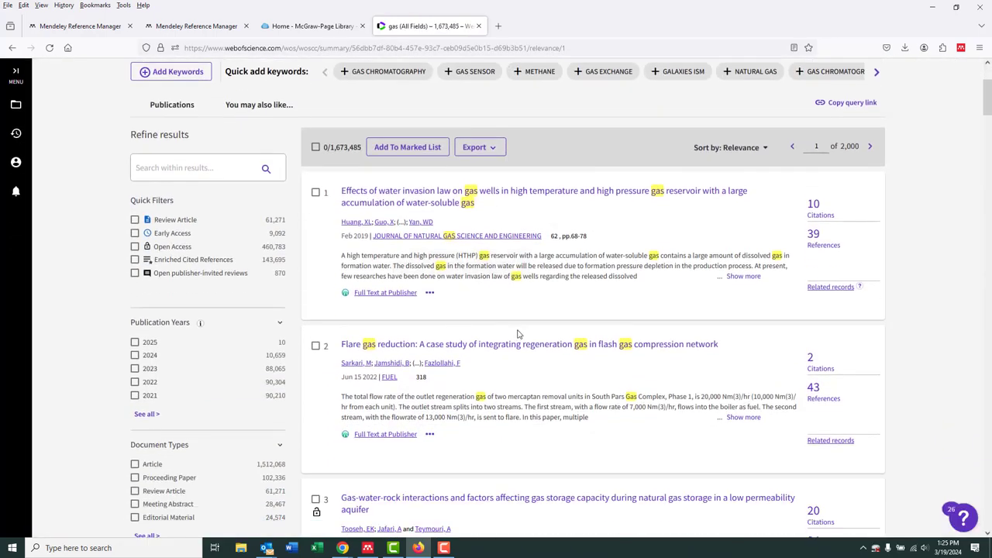
scroll(545, 317, up, 1)
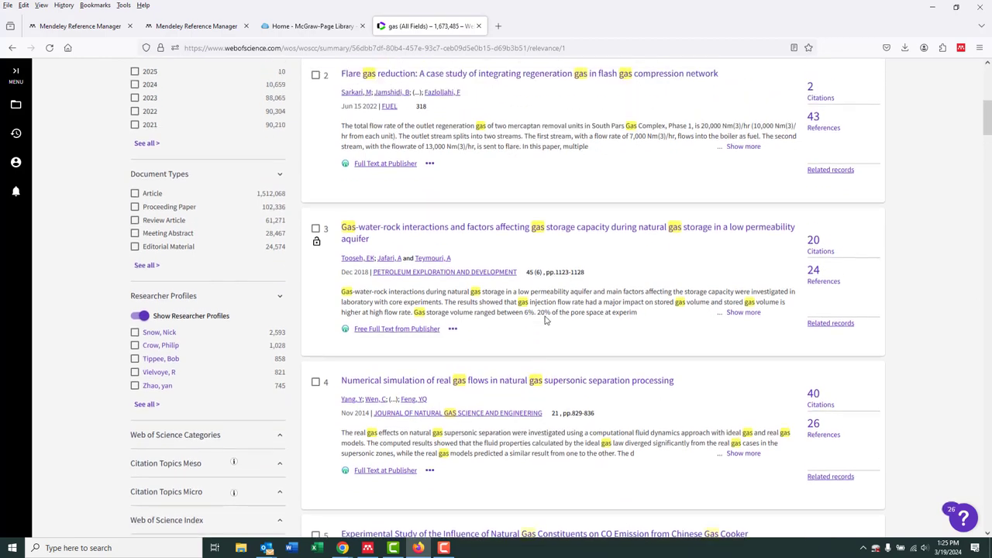
click(476, 234)
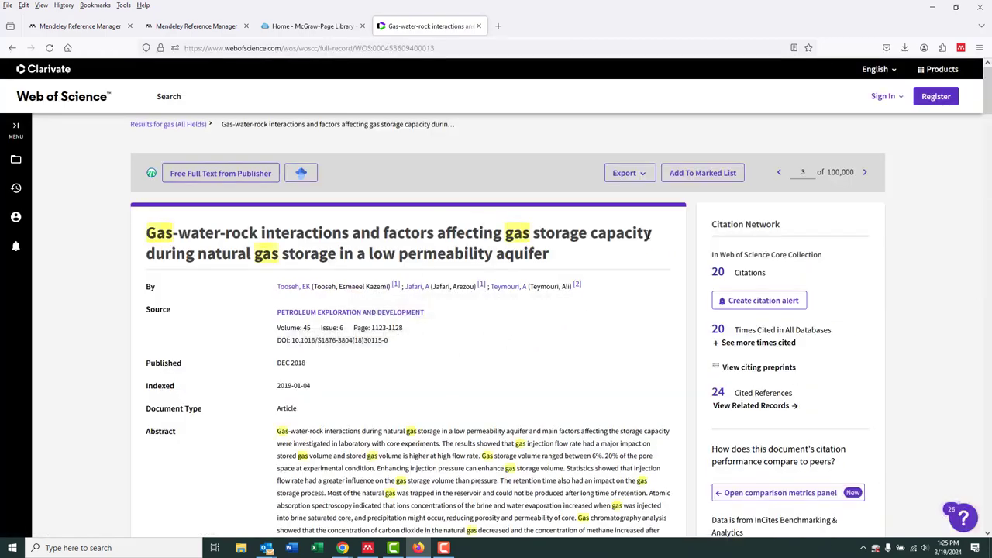
Save the journal article to Mendeley with the web importer and return to the Mendeley reference library
click(961, 48)
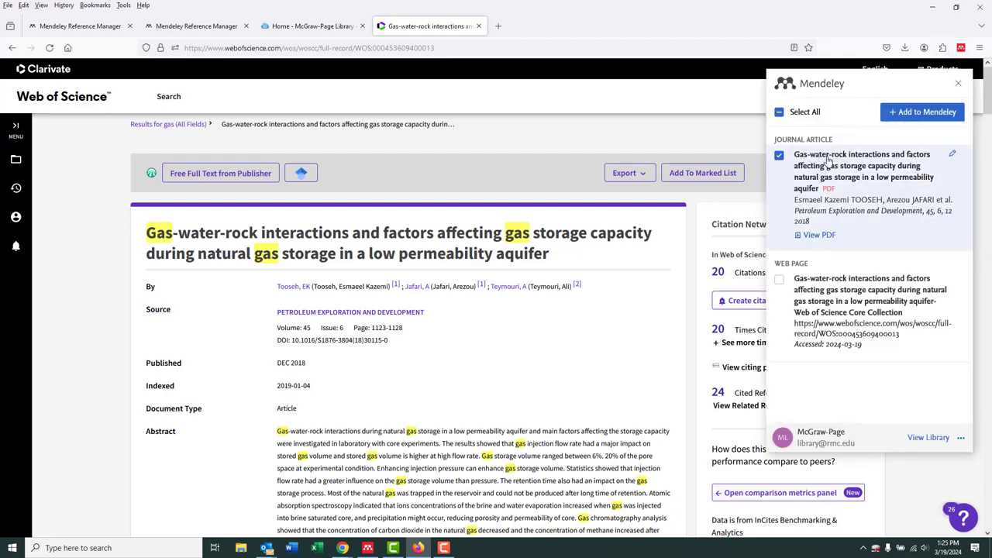
click(919, 113)
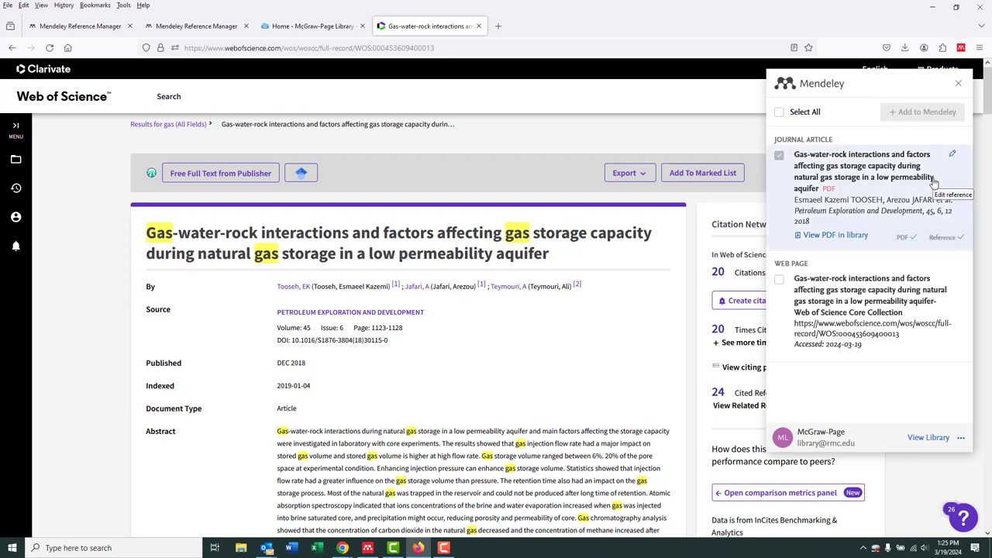
click(187, 28)
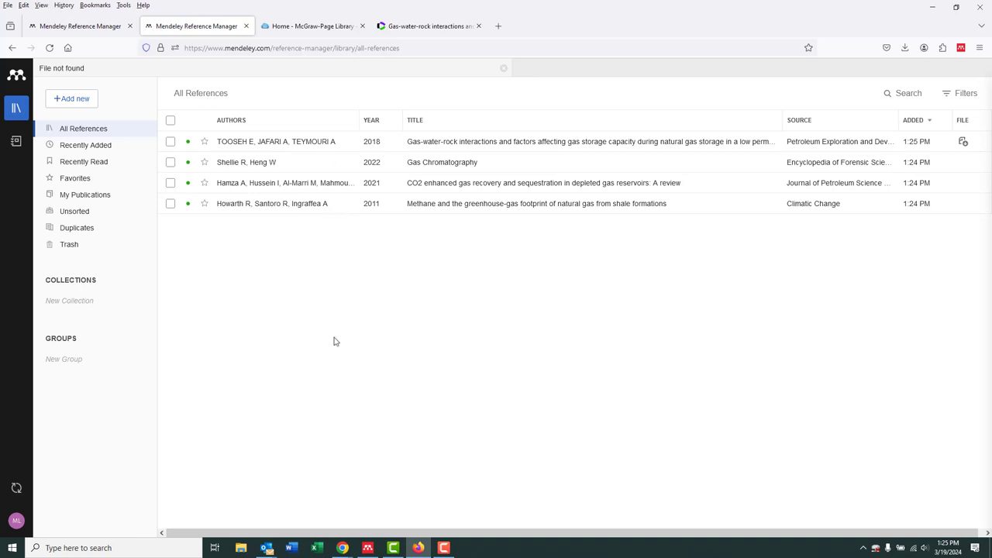
Create a collection named Gas and add the gas-water-rock interactions reference to it
click(78, 301)
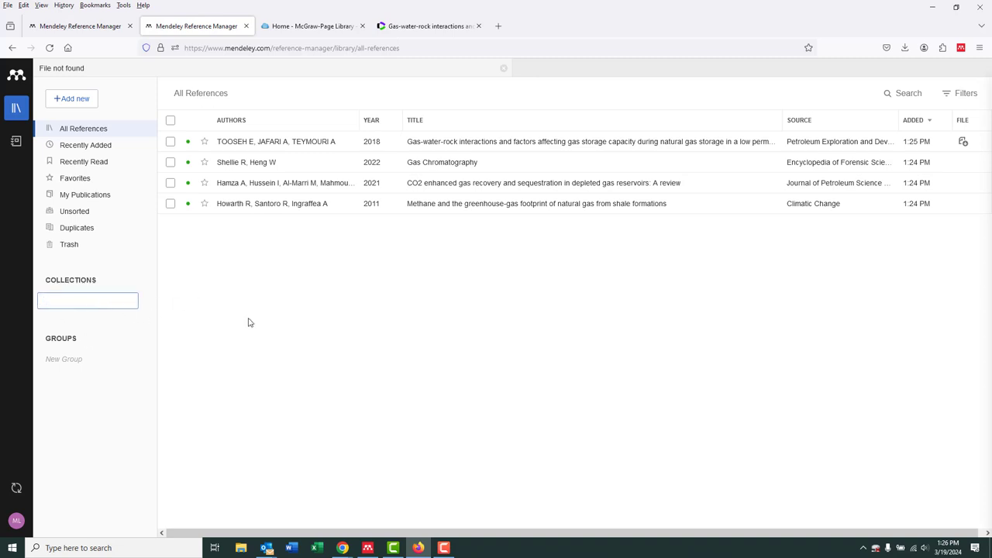
key(Return)
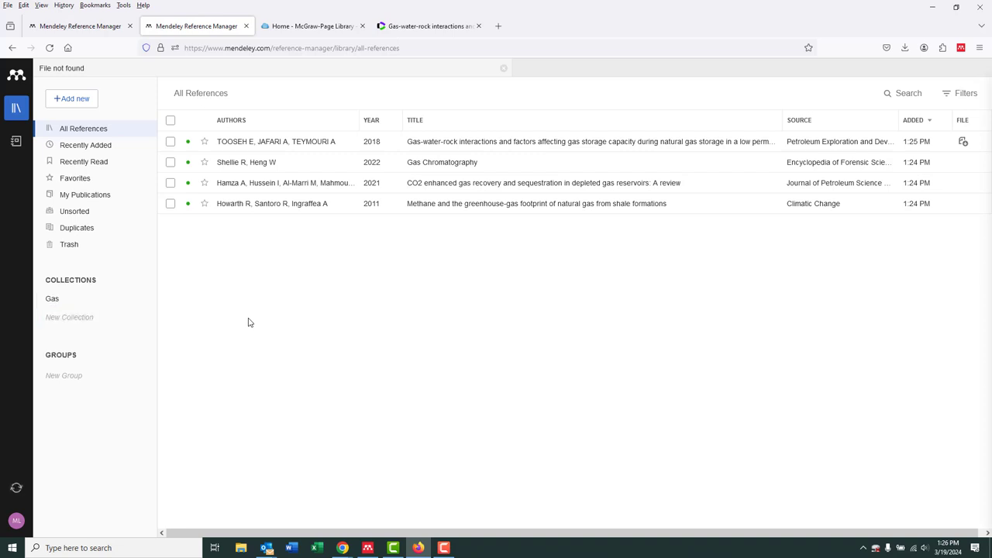
click(170, 142)
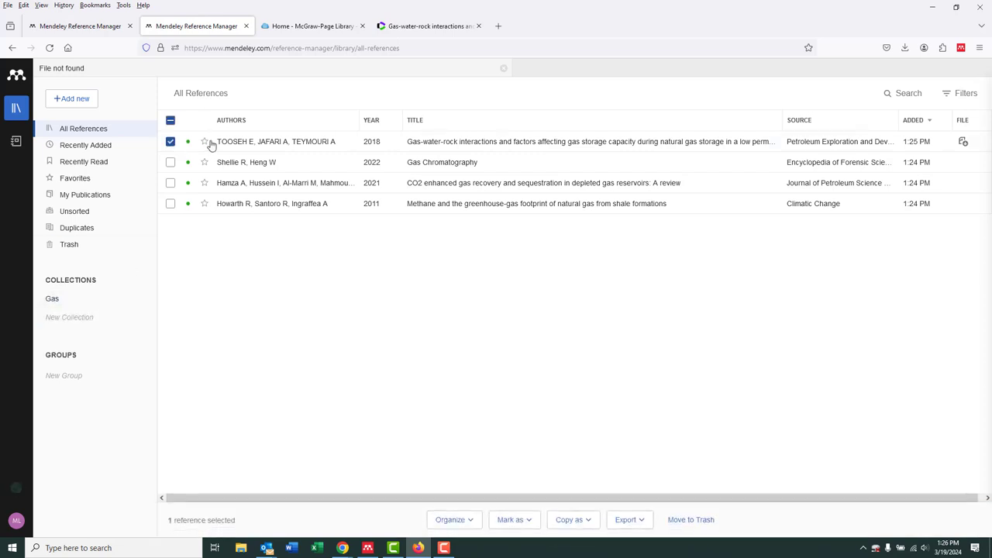
click(472, 523)
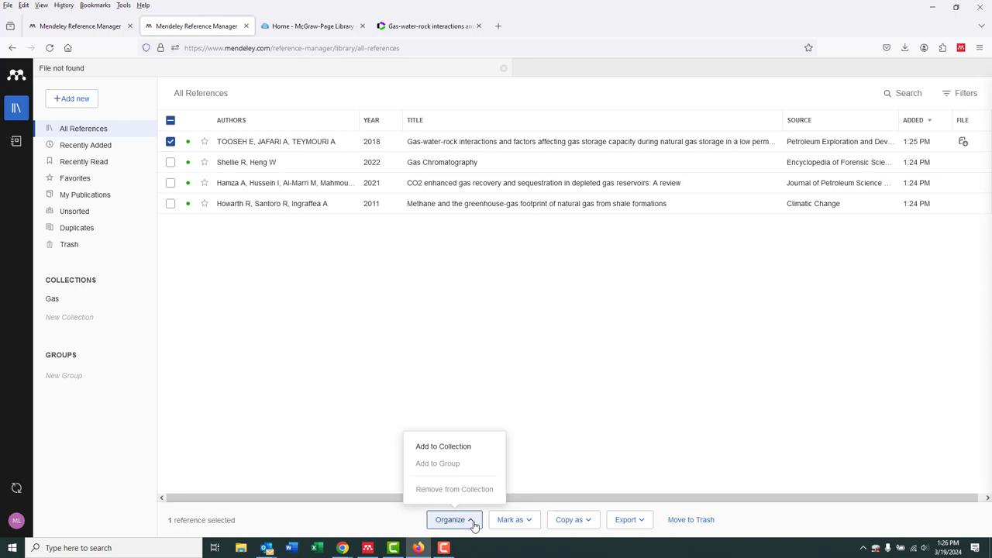
click(464, 447)
click(400, 204)
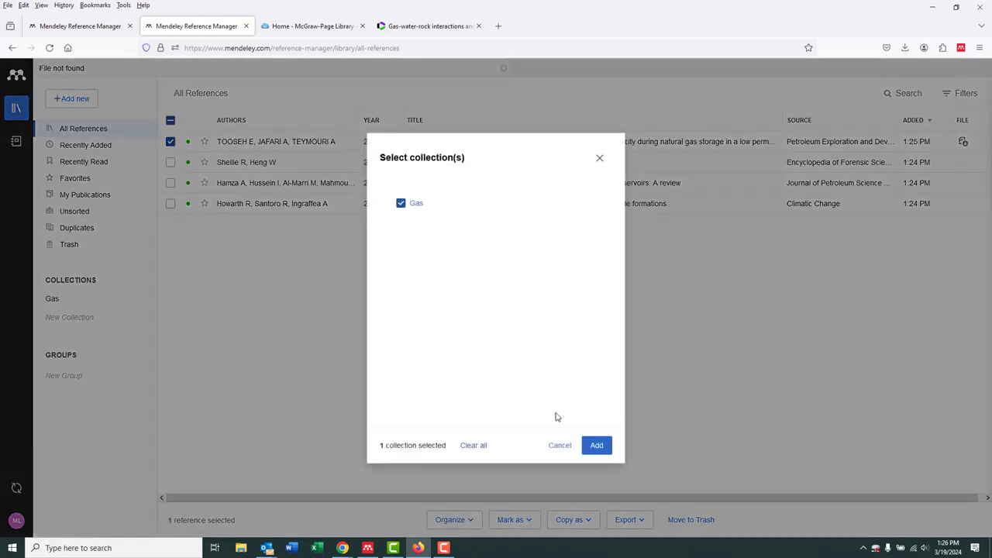
click(596, 441)
Add all four references in the library to the Gas collection and open that collection
click(170, 162)
click(170, 183)
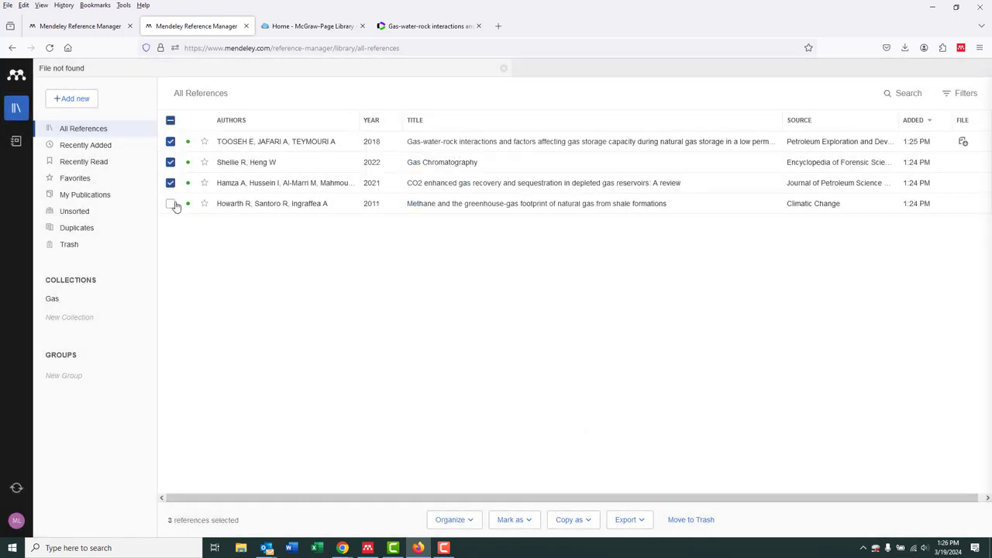
click(170, 203)
click(468, 519)
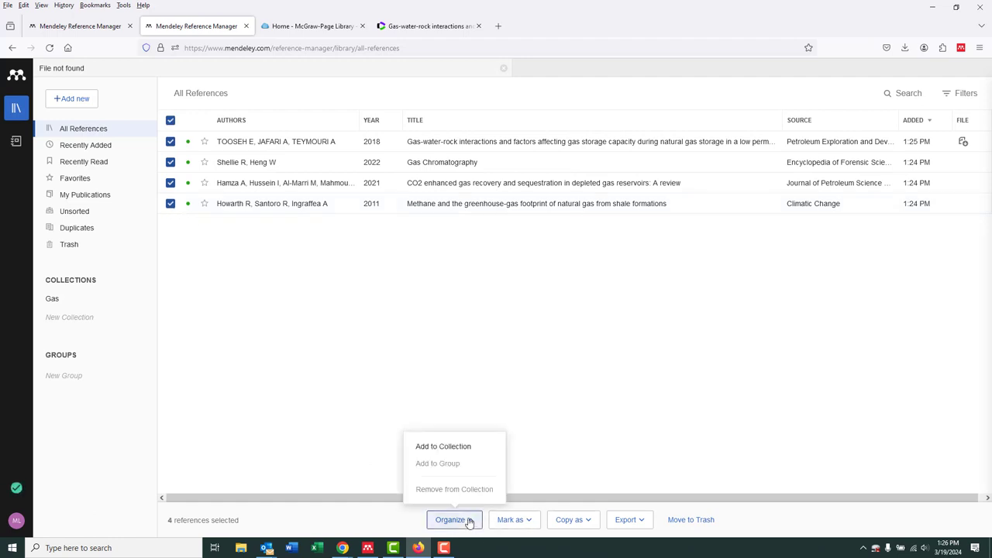
click(465, 447)
click(401, 204)
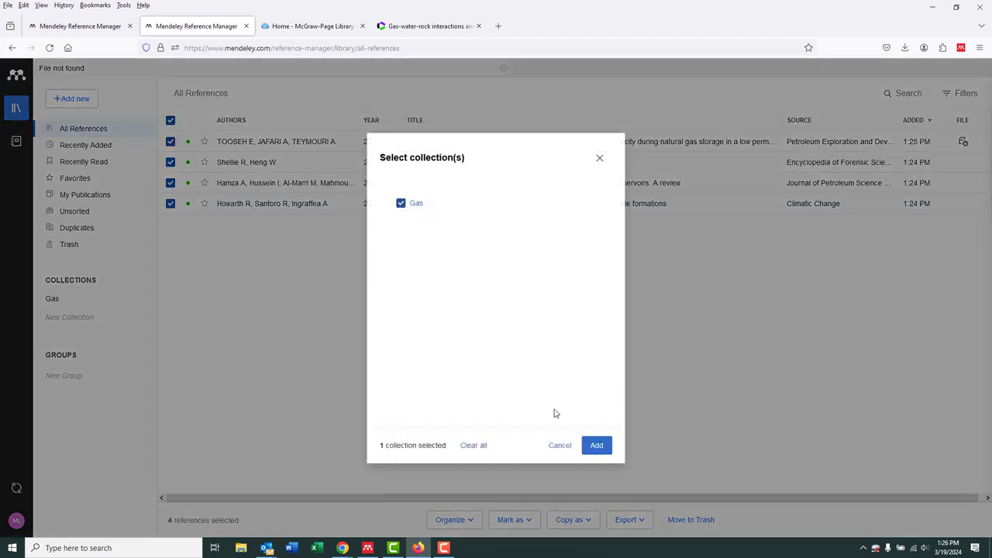
click(596, 441)
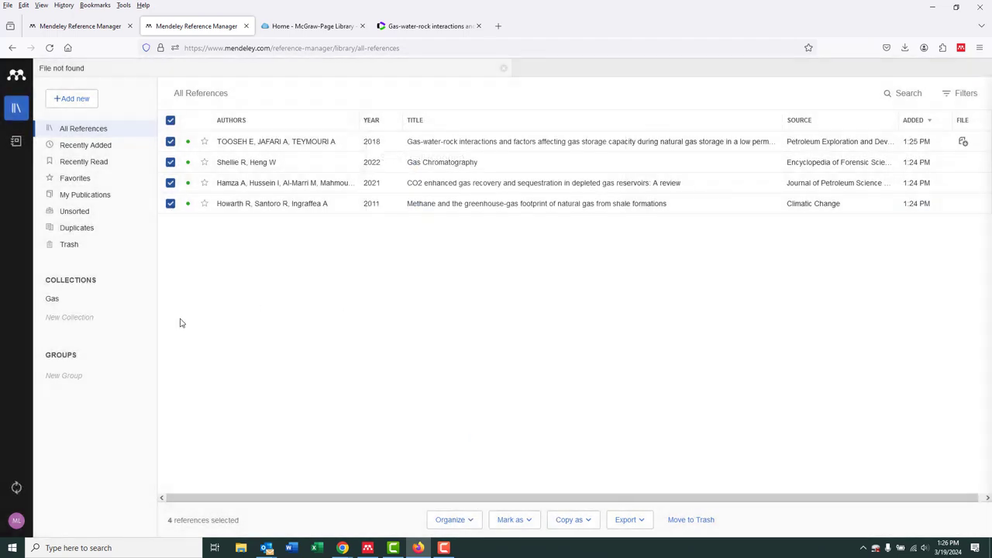
click(55, 298)
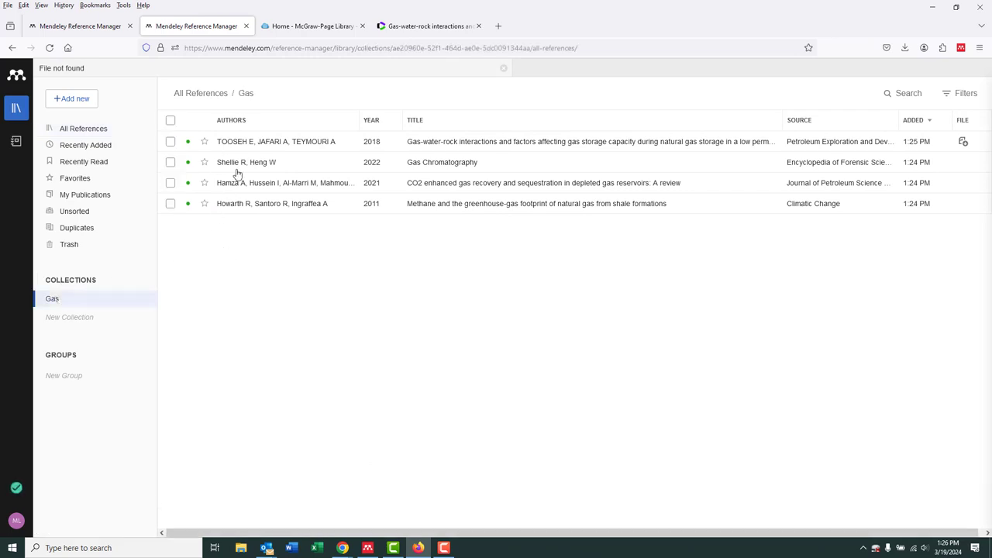
Create a second collection named Random and return to the list of all references
click(83, 318)
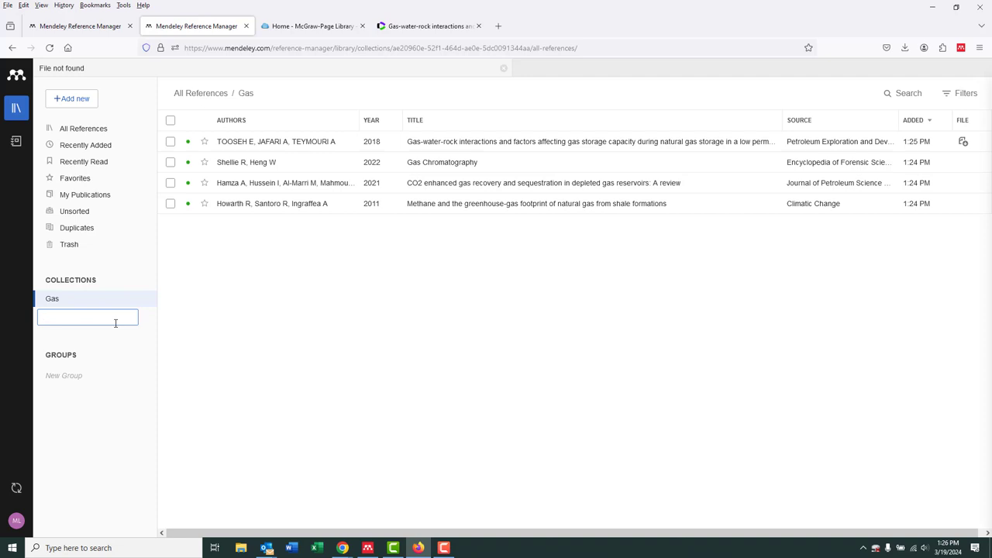
key(Return)
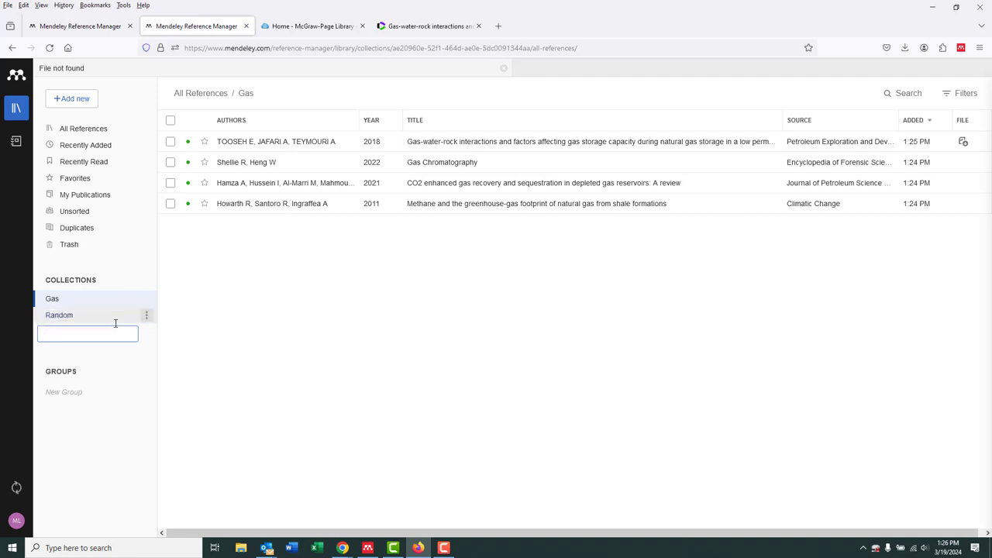
click(105, 133)
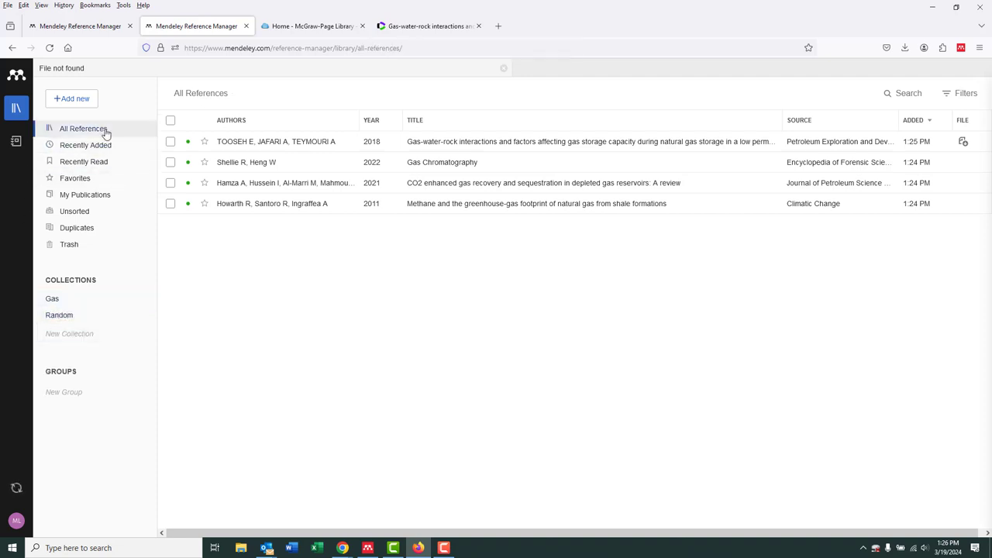
Add the CO2 enhanced gas recovery and methane greenhouse-gas footprint references to the Random collection
click(171, 183)
click(171, 203)
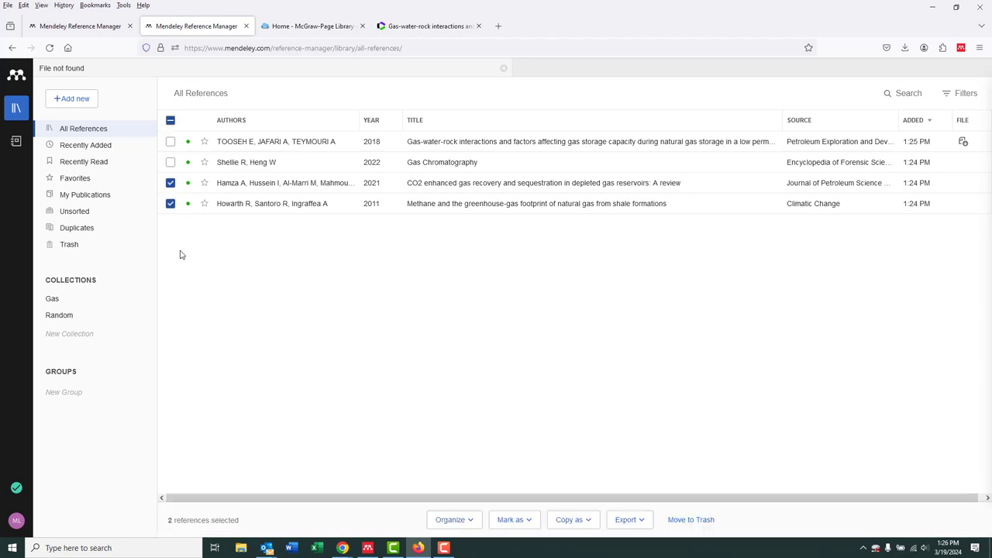
click(454, 519)
click(450, 446)
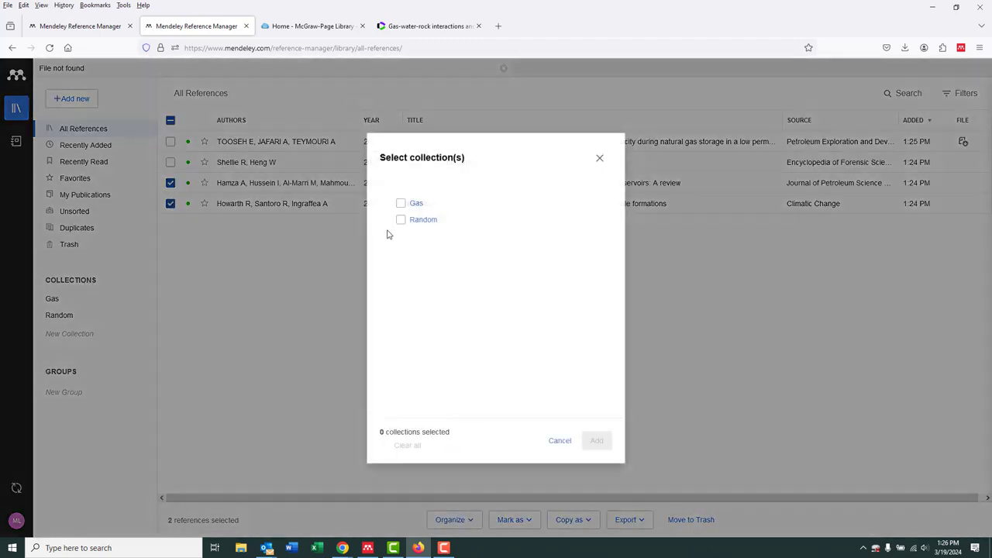
click(401, 220)
click(601, 446)
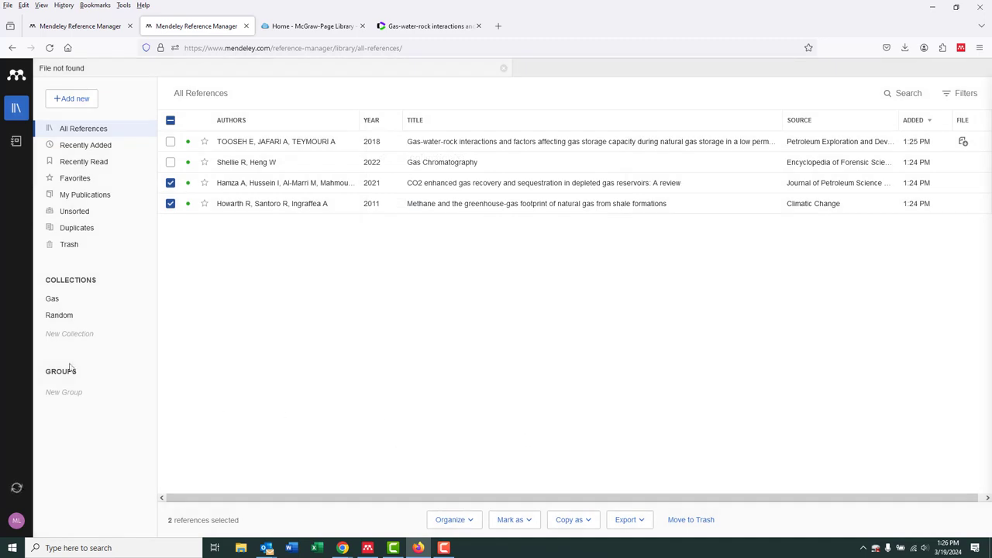
Check the contents of the Gas and Random collections and return to the full reference list
click(56, 301)
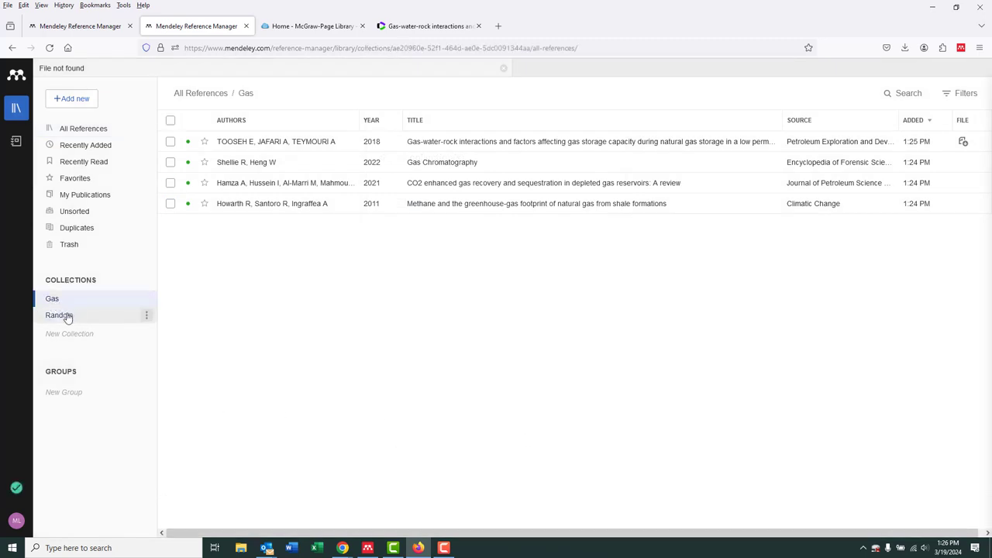
click(66, 315)
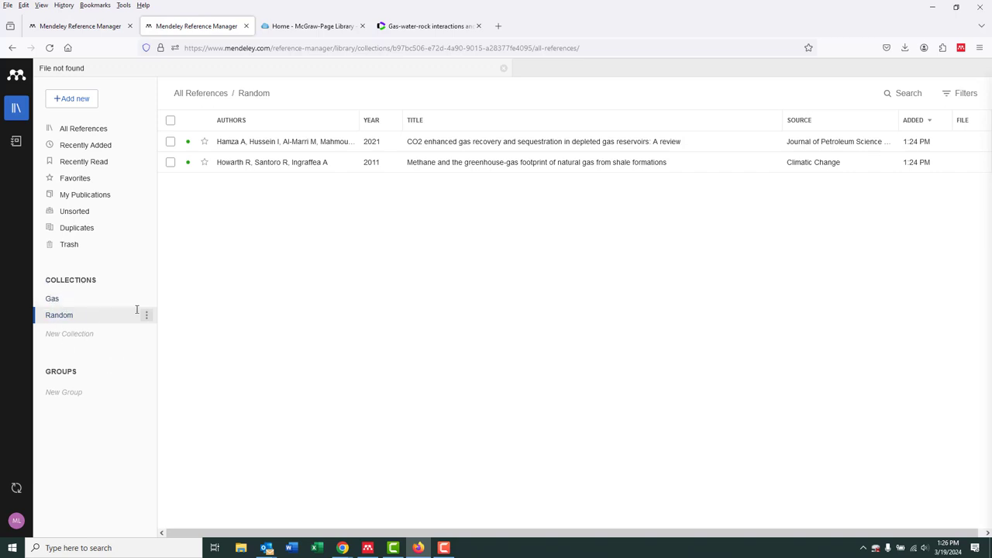
click(96, 128)
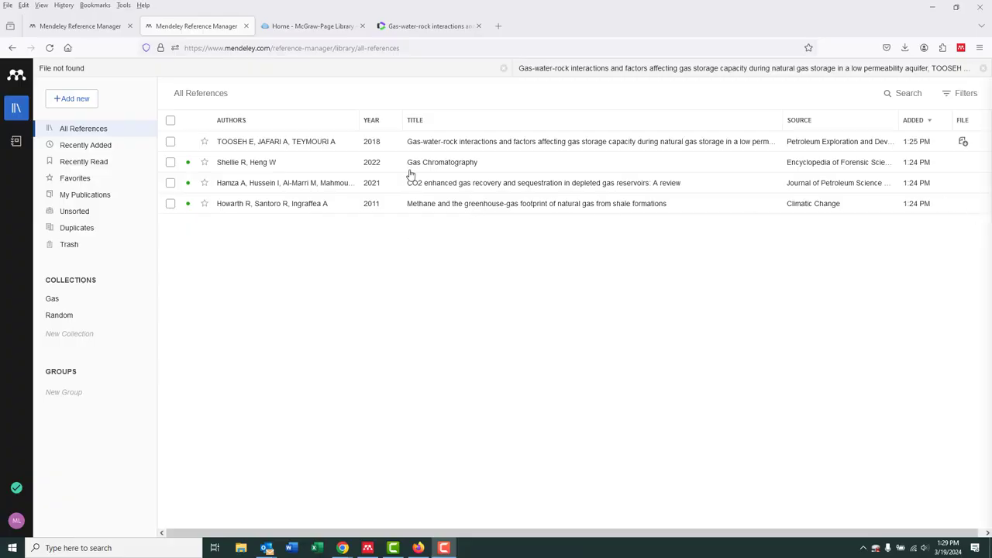
Open the PDF of the gas-water-rock interactions article in the reader and skim its first pages
click(320, 144)
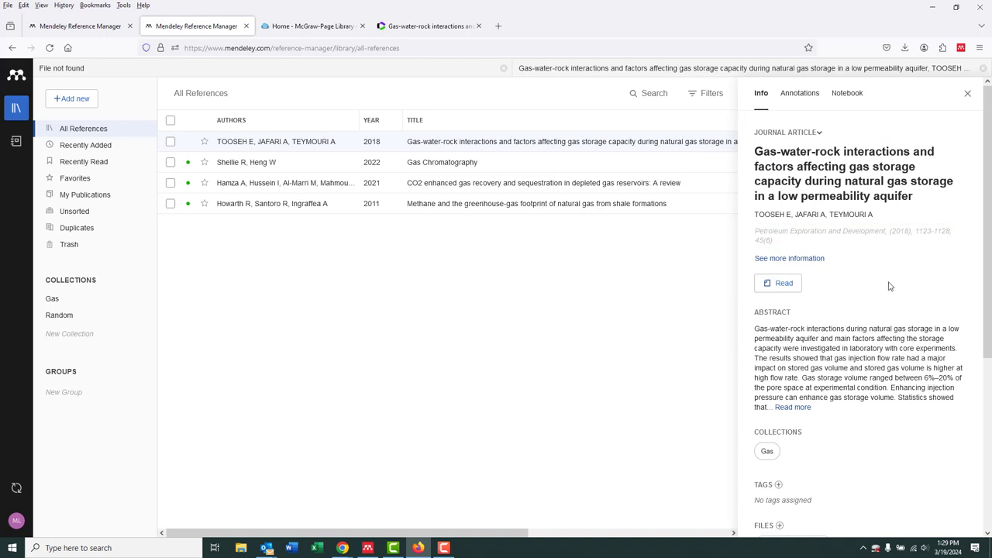
click(781, 284)
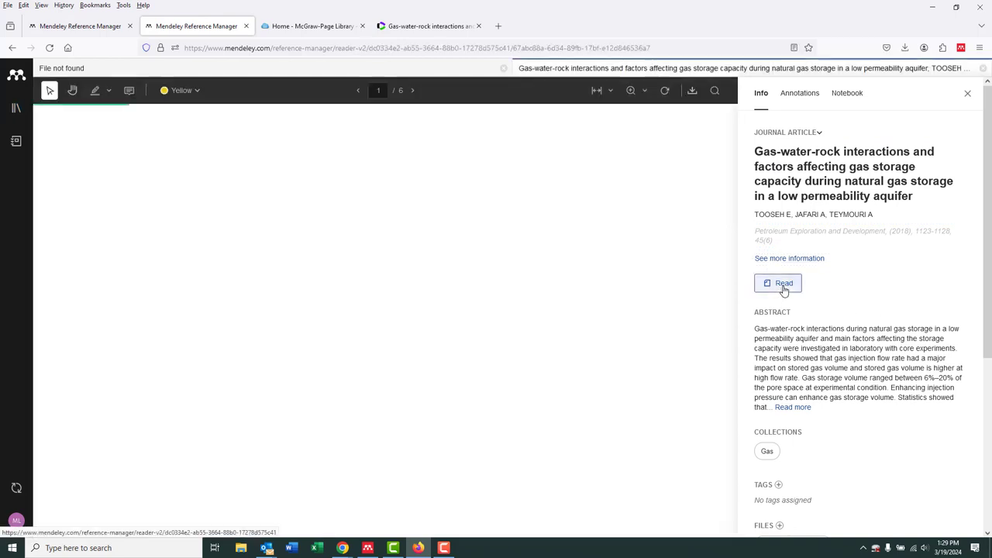
scroll(534, 324, down, 3)
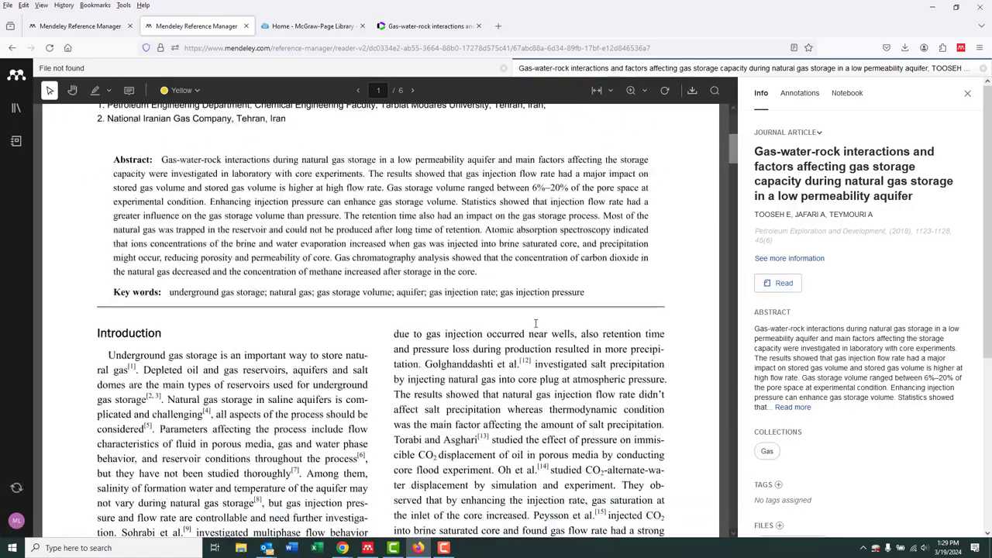
scroll(534, 324, down, 10)
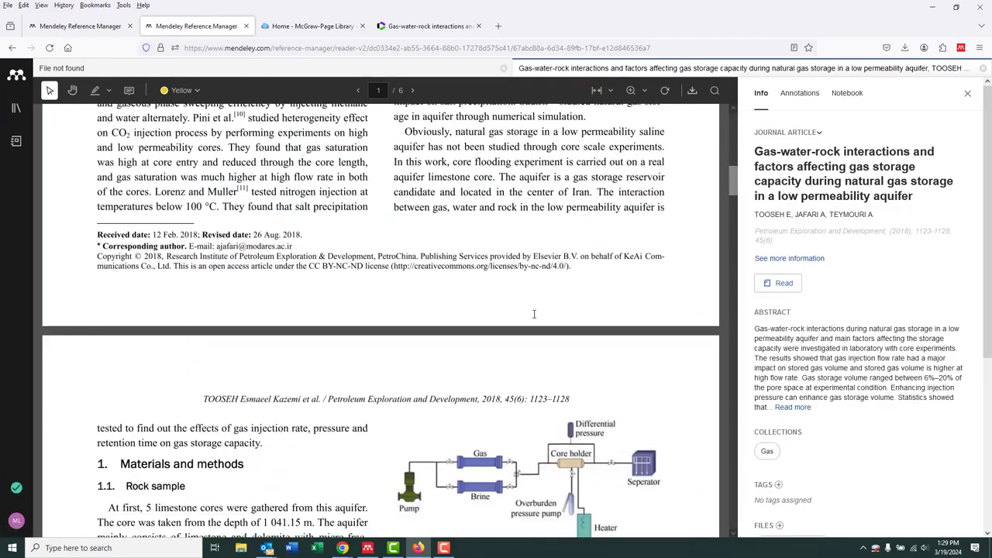
scroll(534, 314, down, 4)
scroll(462, 298, up, 7)
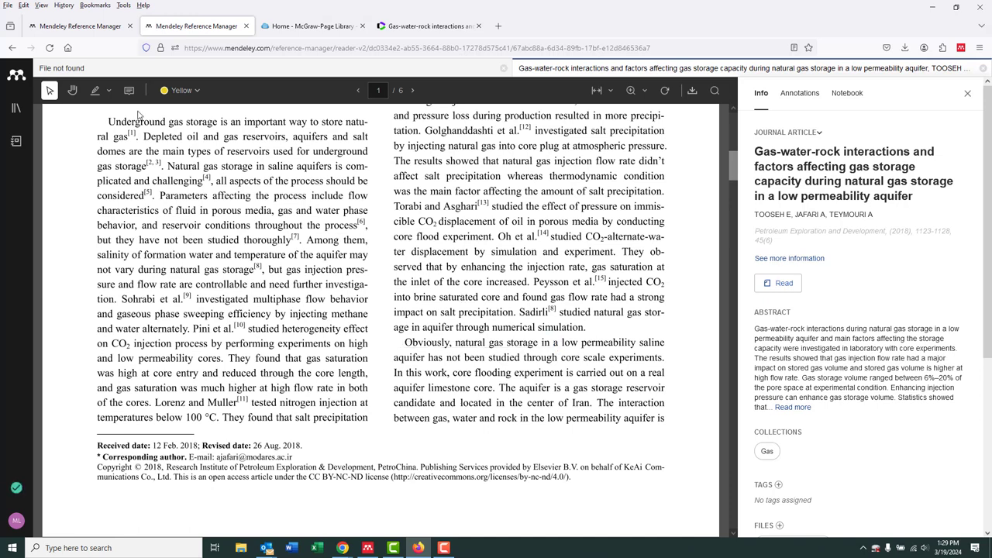
Highlight in yellow the line starting "Obviously, natural gas storage" and the two lines starting "In this work" on page 1
click(95, 90)
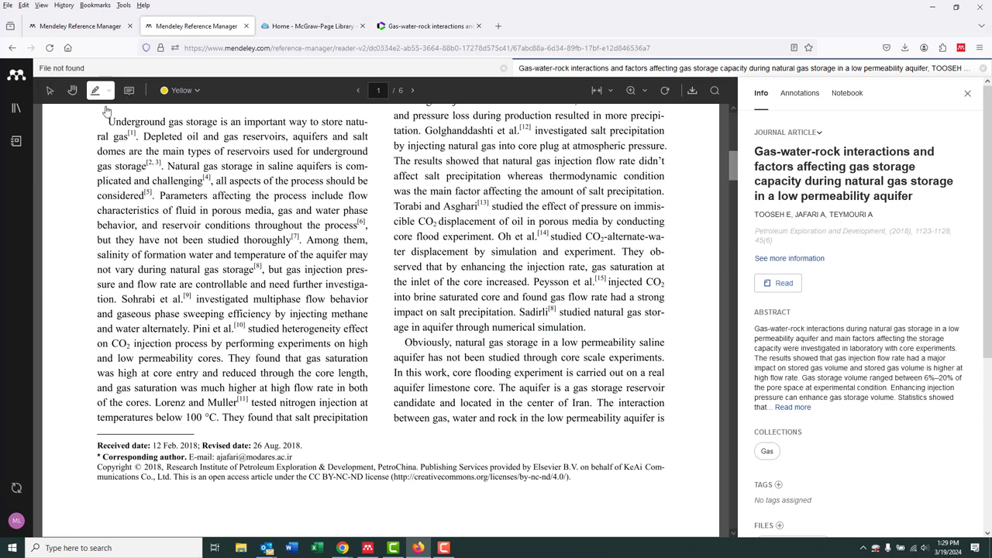
drag(404, 342, 657, 351)
drag(517, 382, 662, 390)
scroll(387, 344, down, 3)
scroll(253, 203, up, 2)
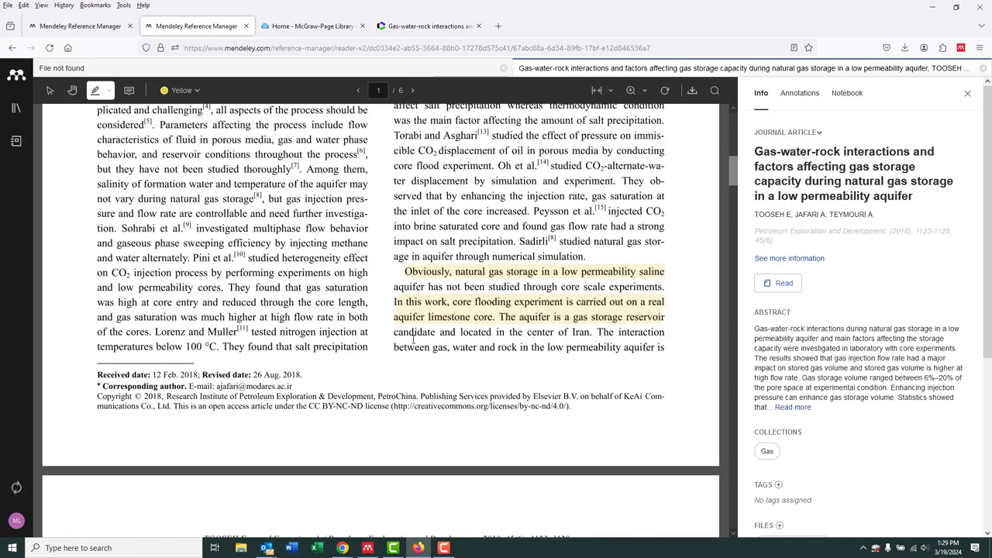
Attach a note reading "This is very interesting!" to the highlighted text on page 1
click(129, 90)
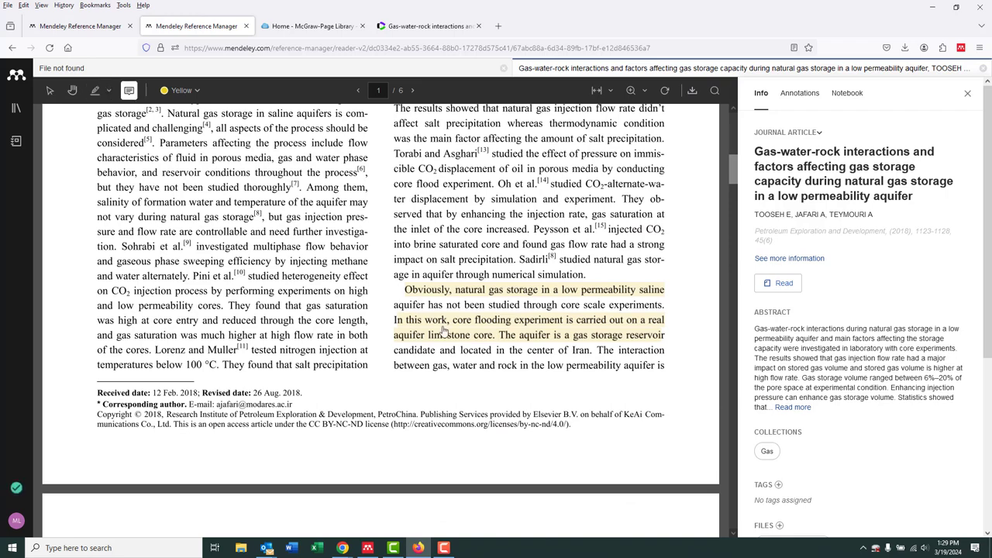
click(513, 335)
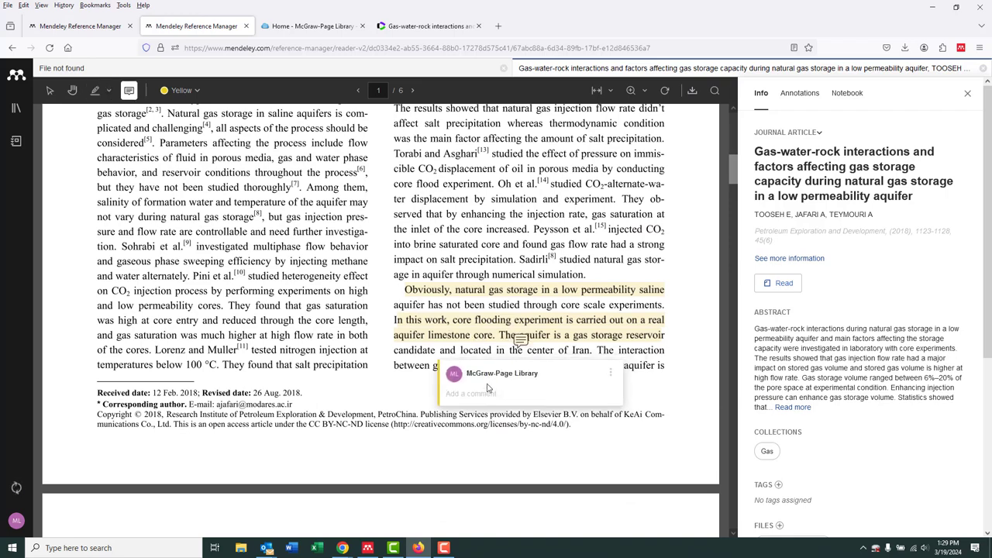
text(Thi)
Add a note reading "So helpful!" at the end of the experimental procedure's first paragraph on page 2
scroll(330, 422, down, 10)
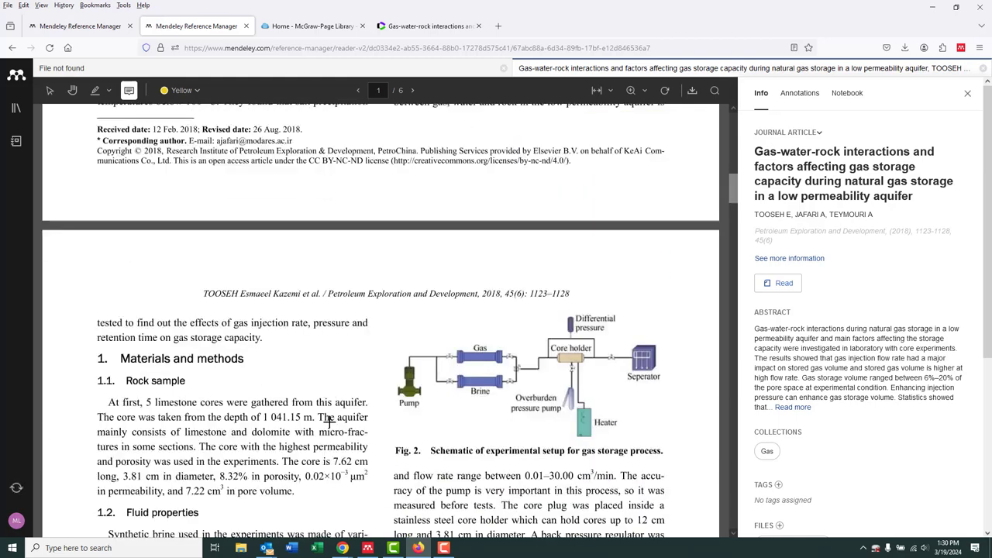
scroll(329, 421, down, 1)
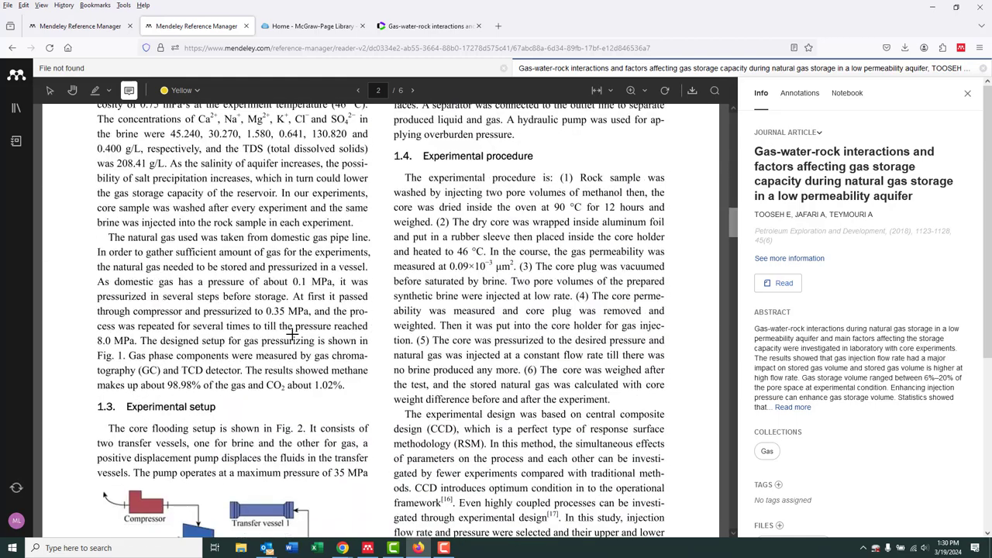
click(450, 399)
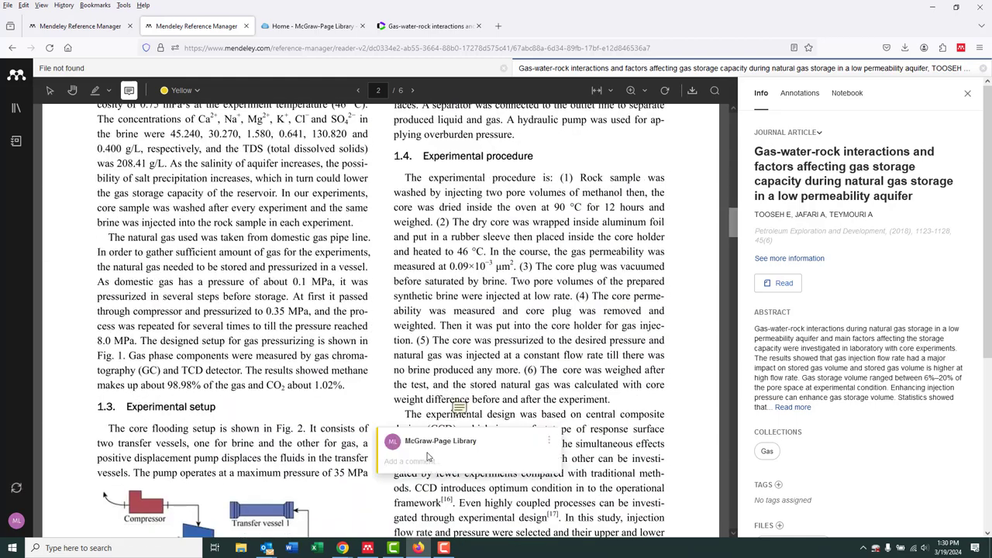
text(So helpful!)
click(652, 455)
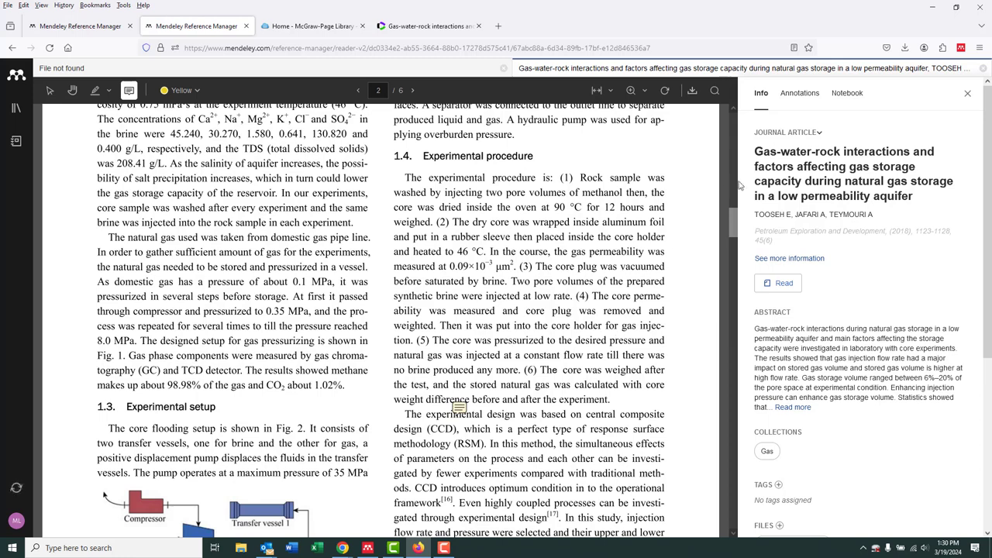
Review the article's annotations, jump to the "This is very interesting!" comment, and return to the library
click(801, 95)
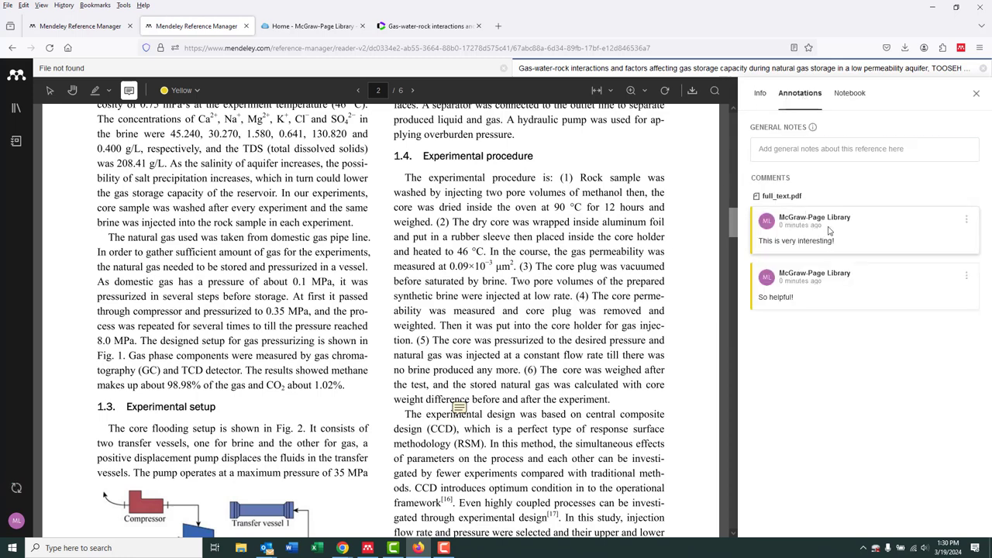
click(827, 235)
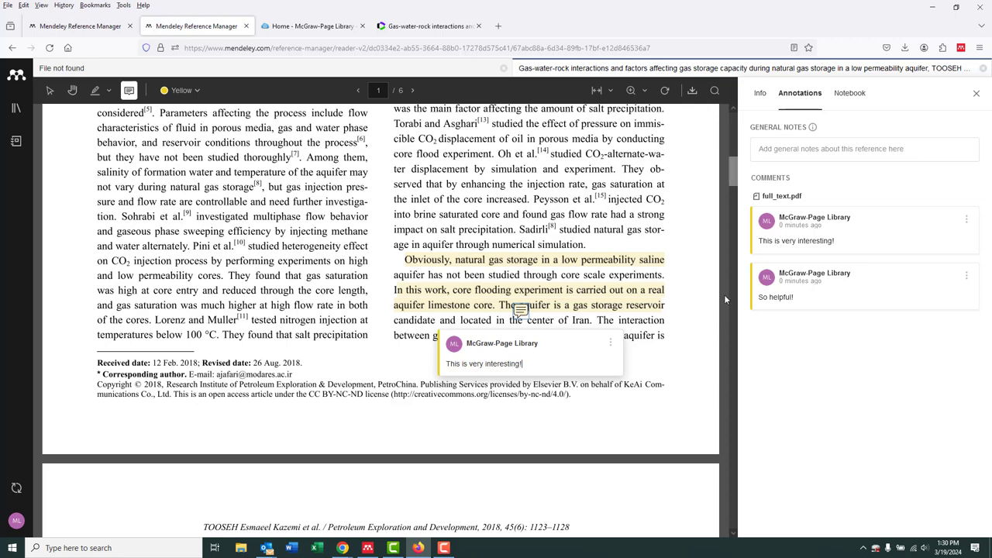
click(976, 92)
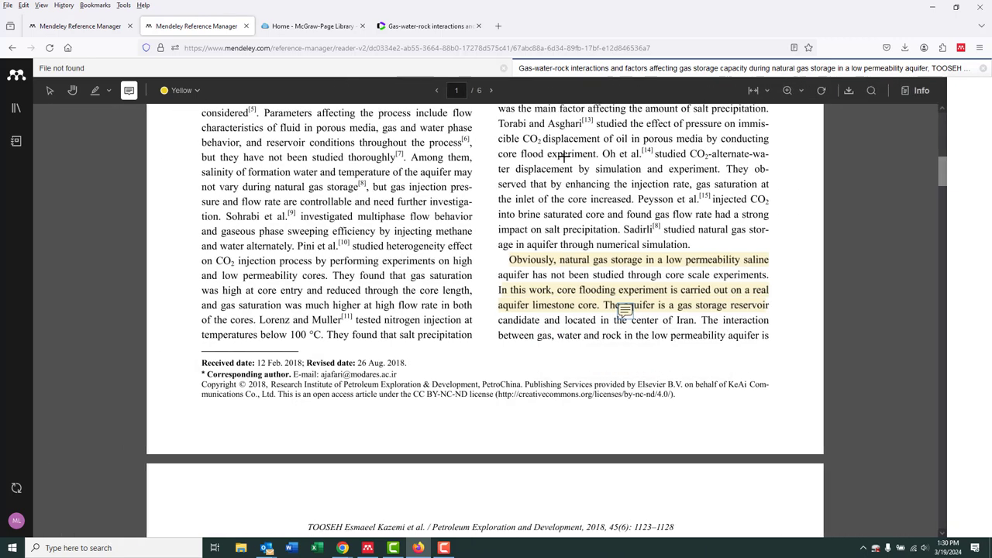
click(16, 111)
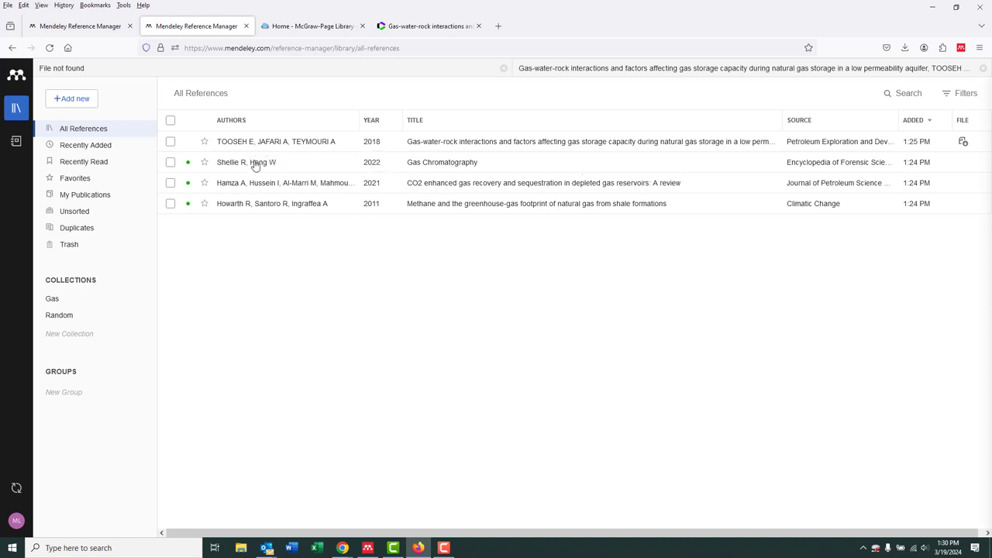
In the gas-water-rock interactions reference's details, change the three authors' surnames from all capitals to an initial capital only
click(277, 144)
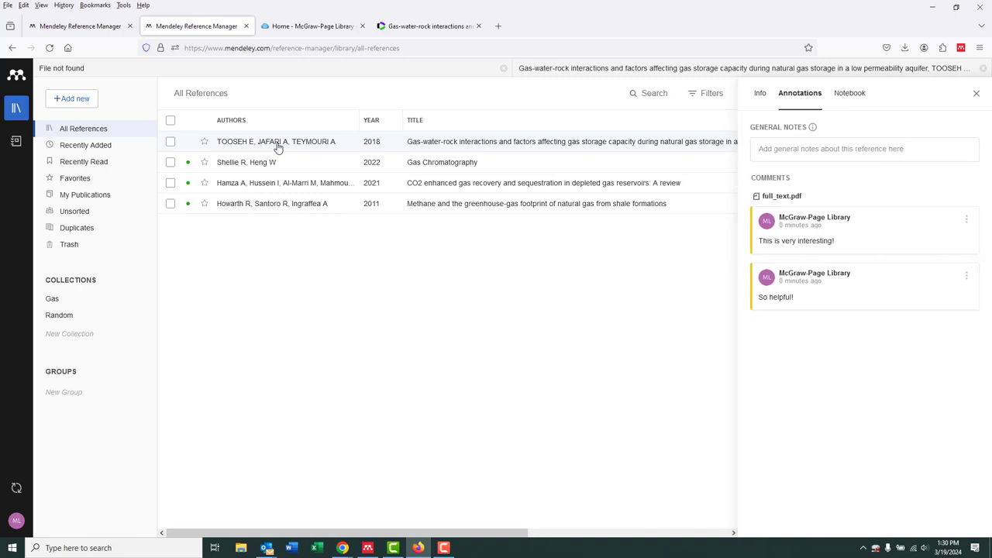
click(760, 94)
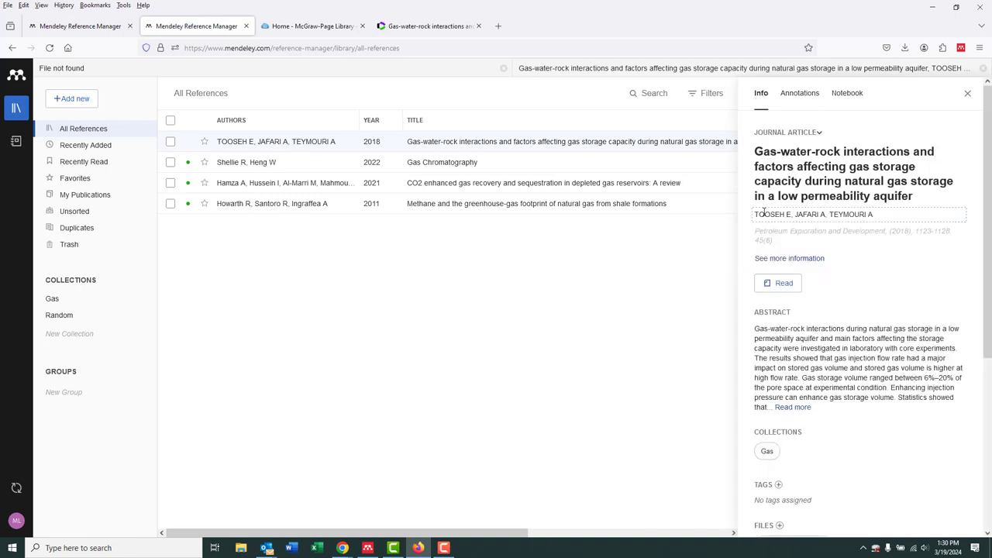
drag(760, 215, 872, 217)
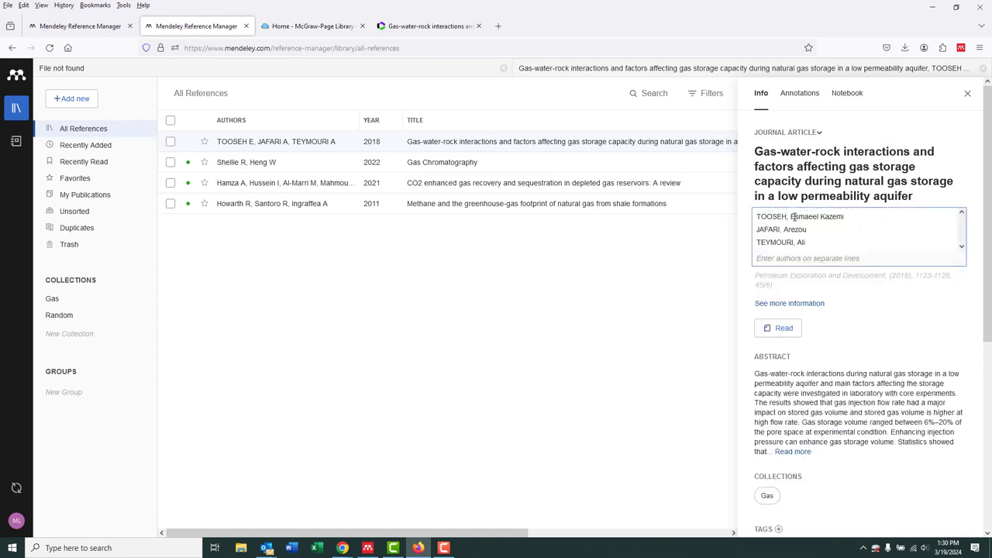
scroll(831, 289, down, 2)
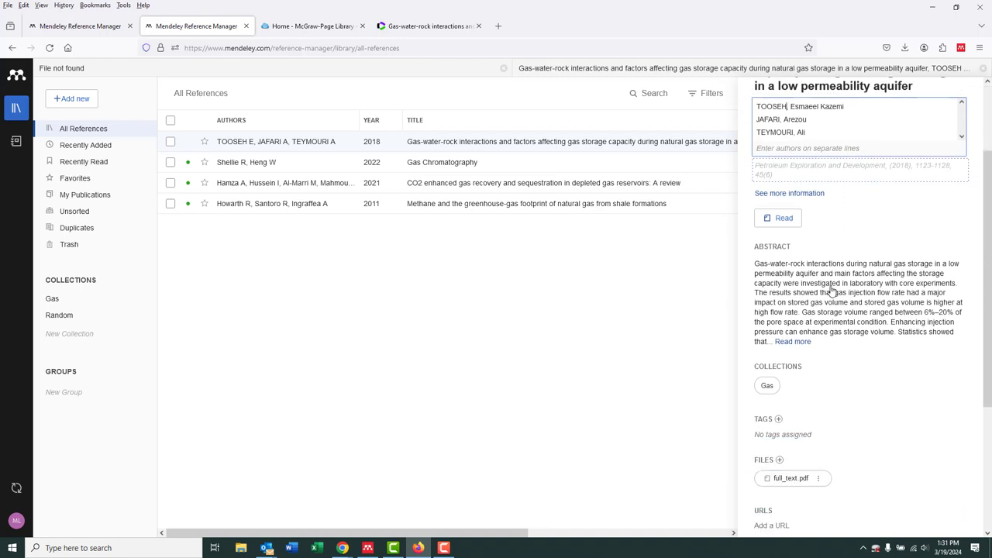
scroll(831, 289, up, 2)
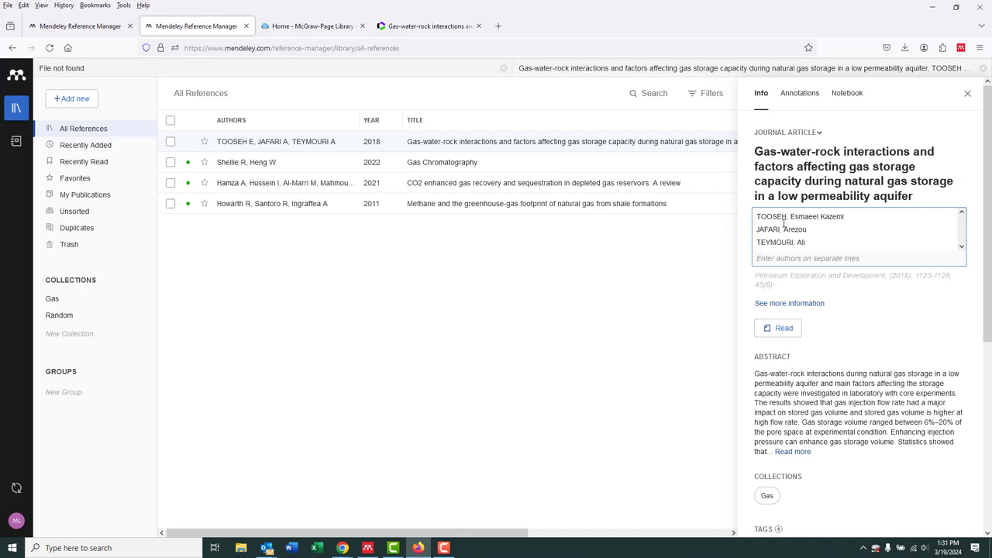
drag(788, 216, 766, 218)
text(ooseh)
drag(779, 230, 758, 229)
text(afari)
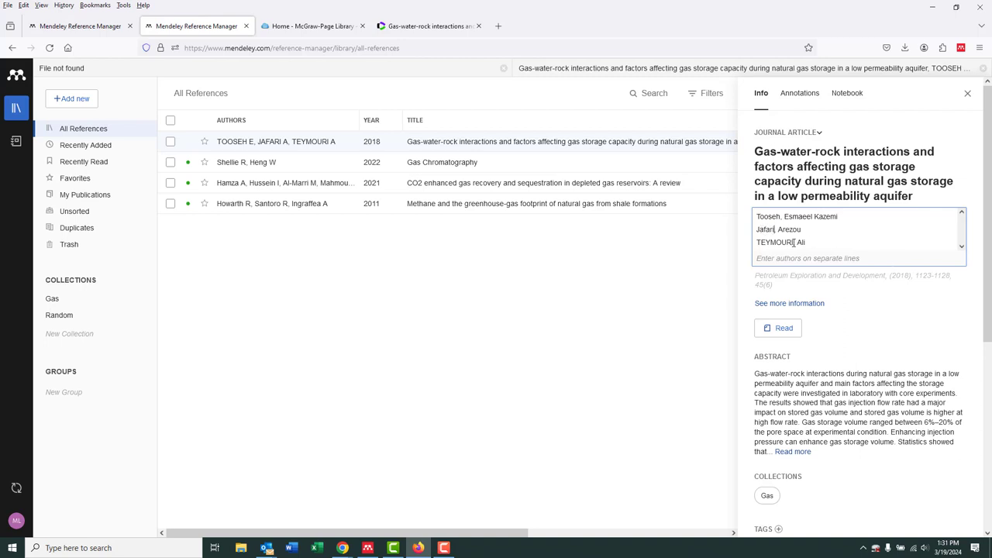
drag(795, 242, 768, 242)
text(eymouri)
scroll(881, 372, down, 5)
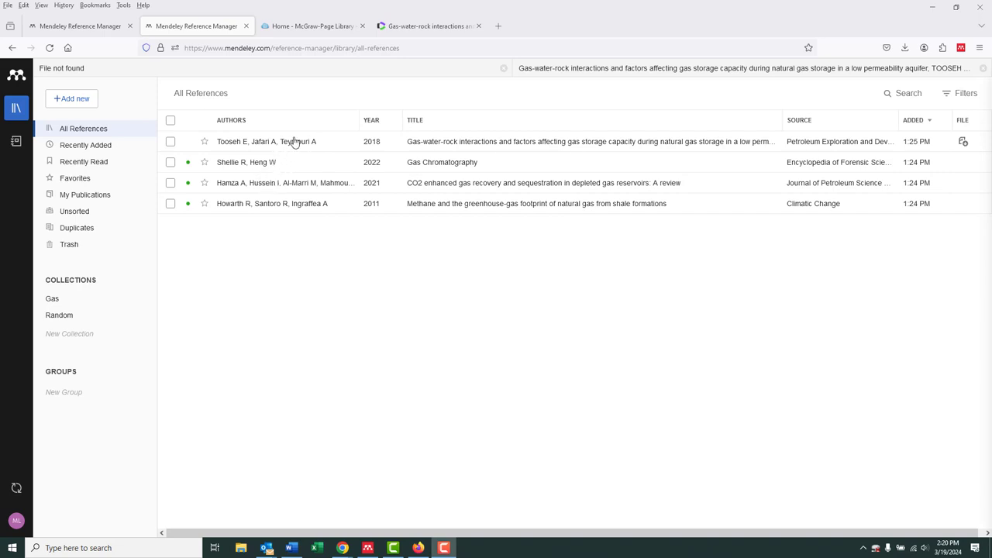
View the Gas collection and the Random collection, and go back to all references
click(55, 300)
click(60, 318)
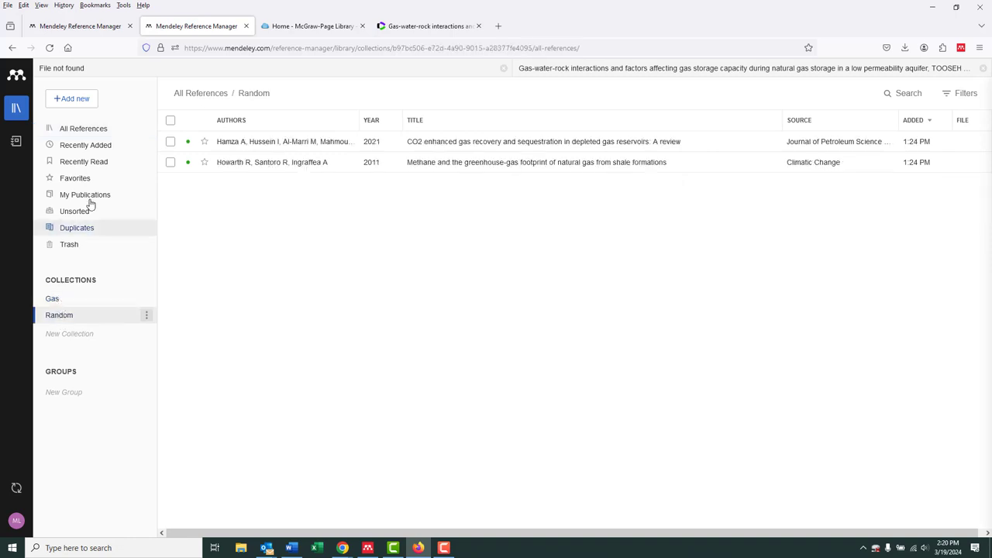
click(91, 132)
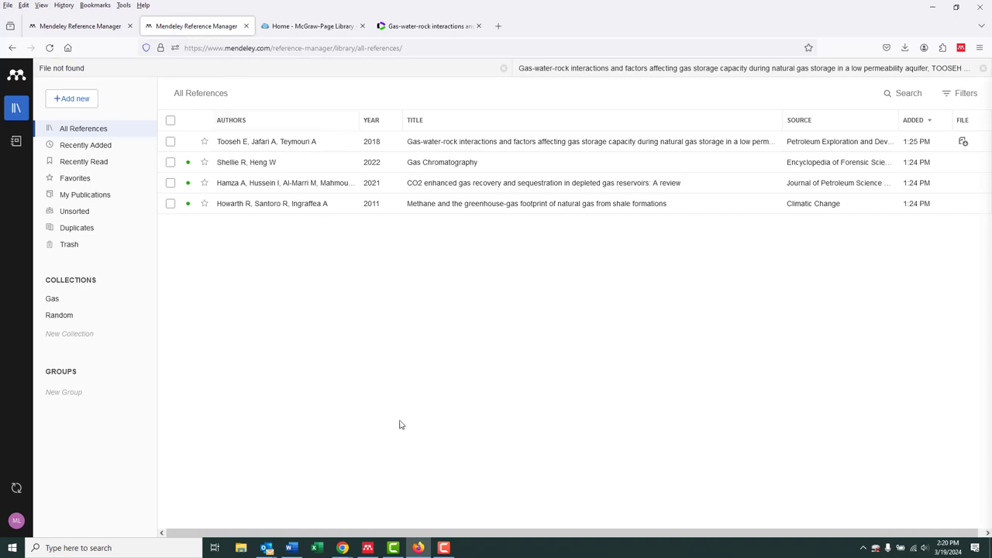
Switch to the Mendeley Reference Manager desktop app, and start Microsoft Word with a blank document
click(368, 547)
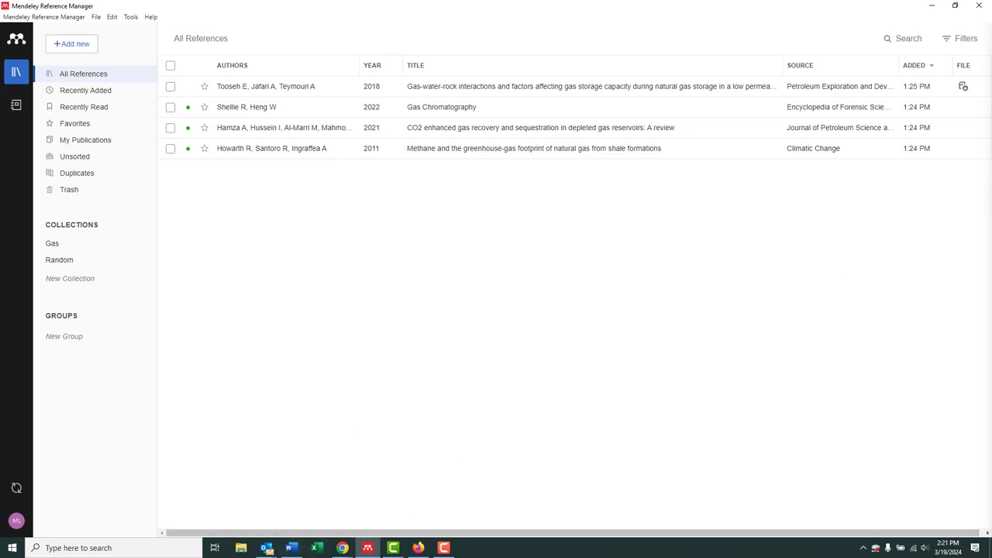
click(290, 548)
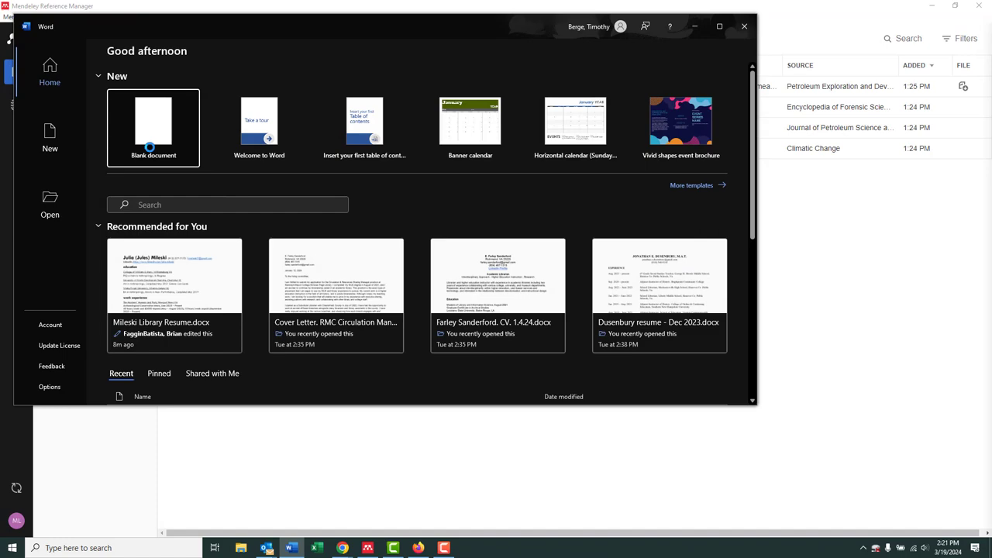
click(151, 151)
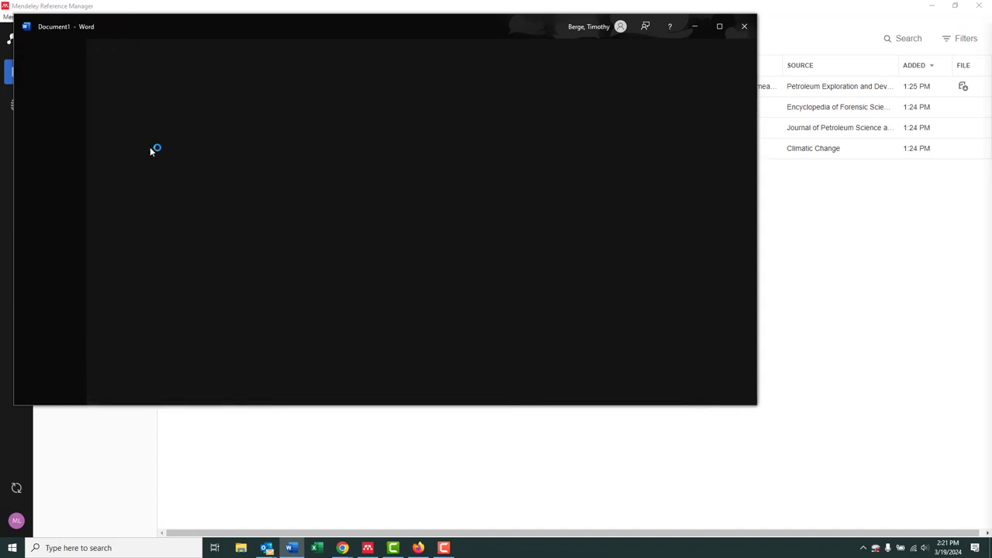
Maximize the blank document, write "Very interesting information" in it, and open the Mendeley Cite add-in
click(719, 27)
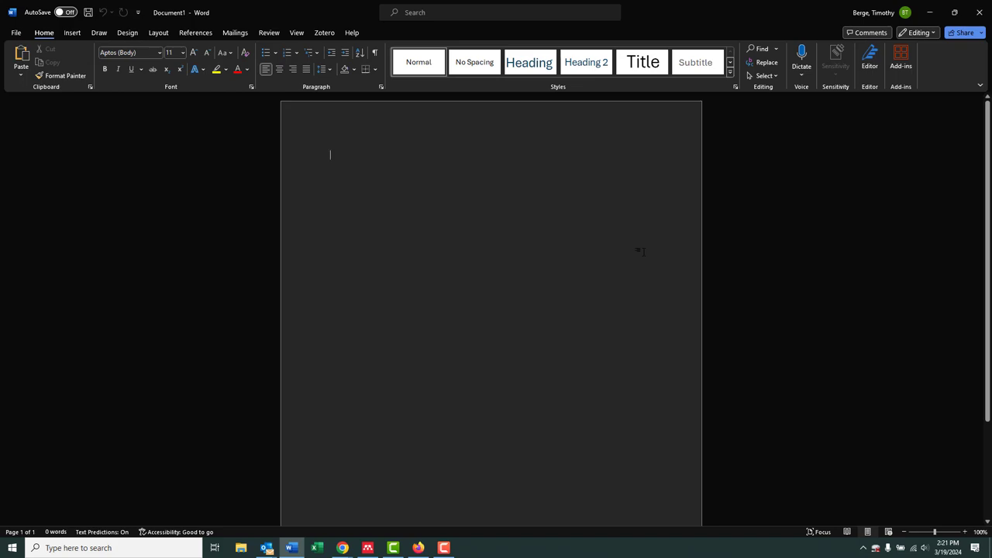
text(Veny inte)
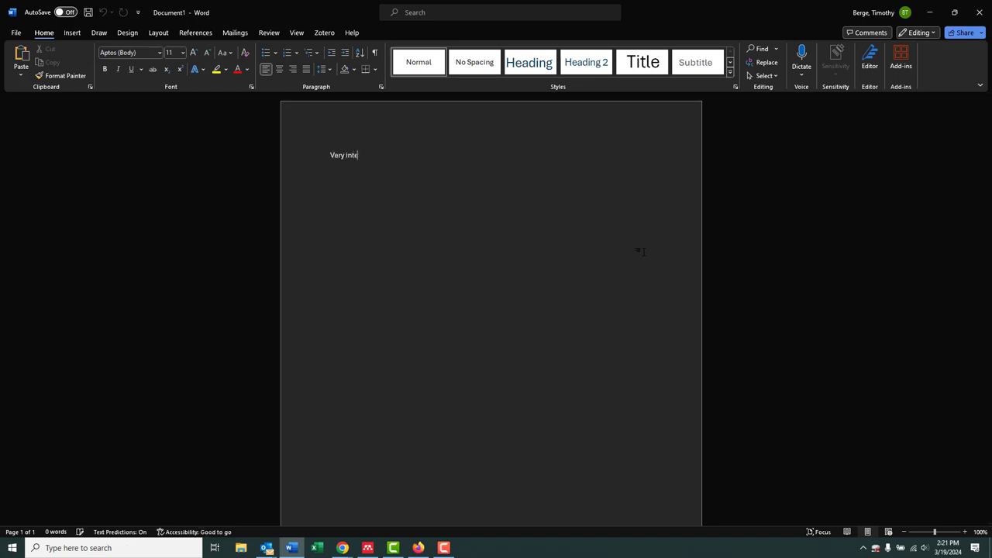
text(resting information)
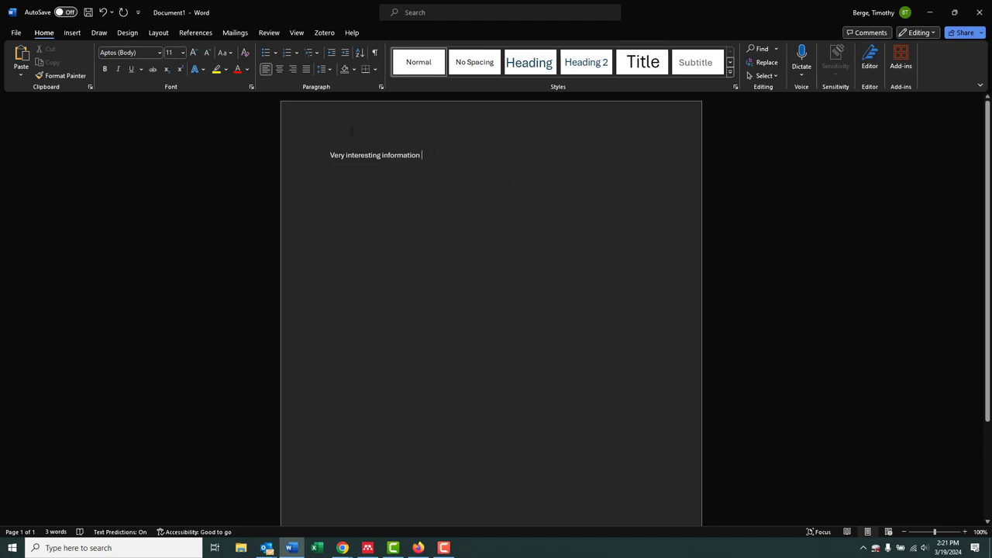
click(195, 33)
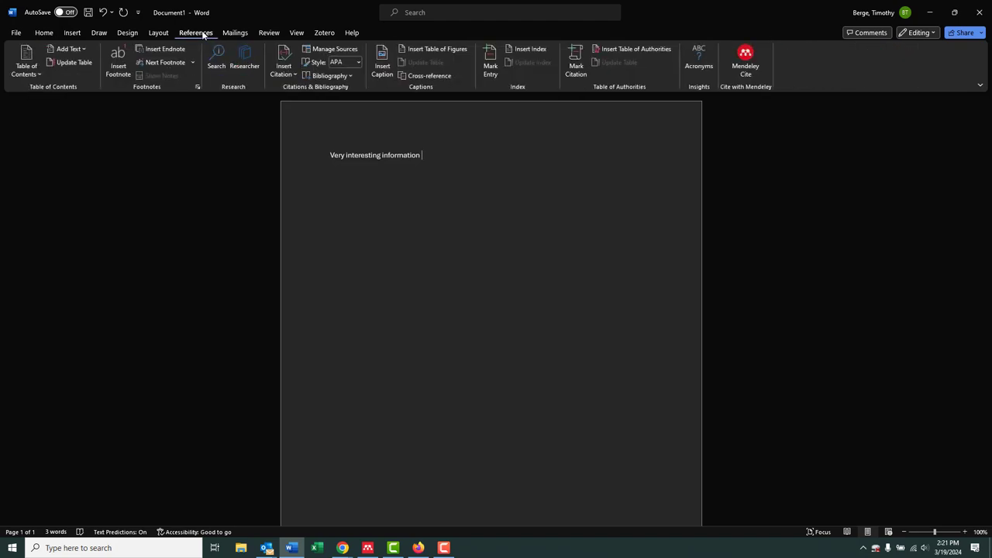
click(746, 68)
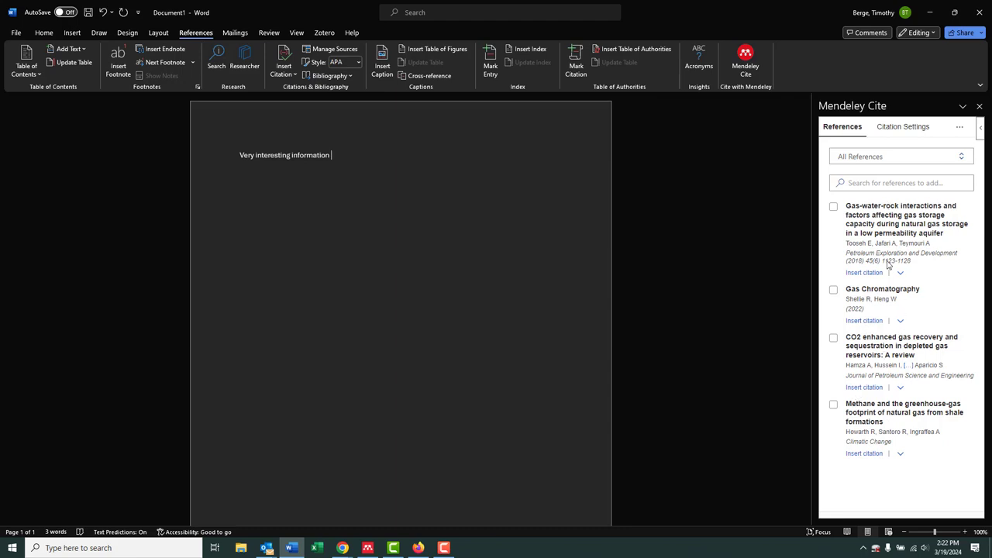
Look through the citation styles offered in Mendeley Cite's citation settings, and leave the list without choosing another style
click(896, 134)
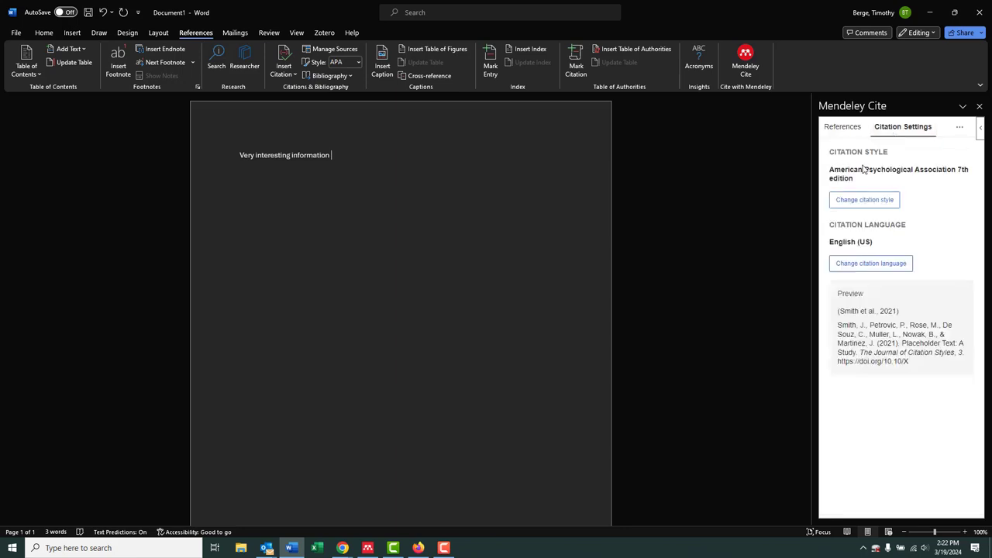
click(879, 203)
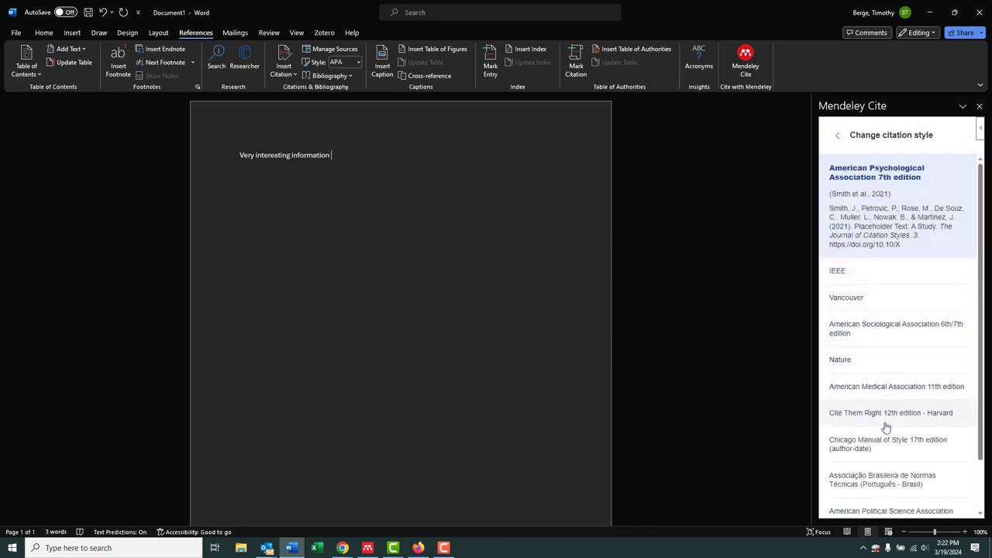
scroll(897, 365, down, 2)
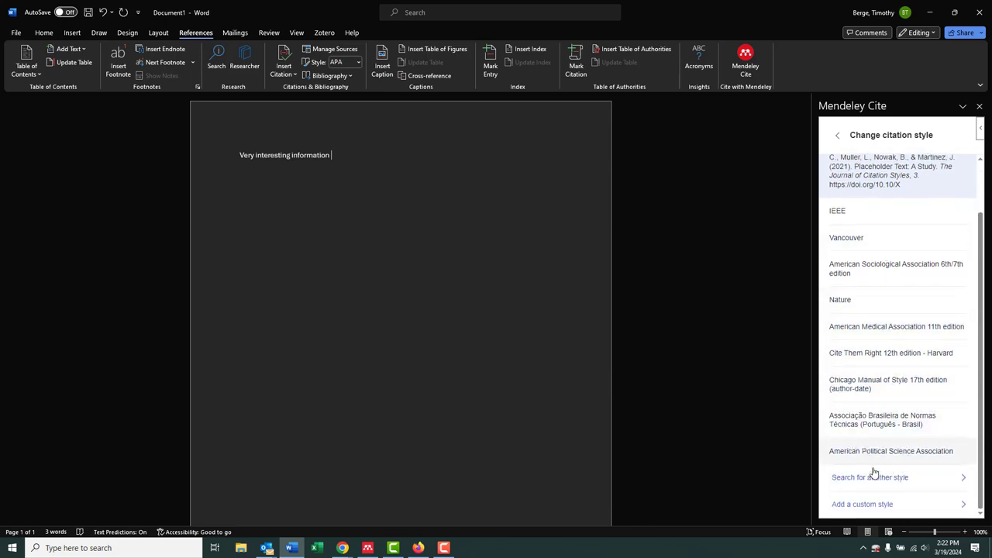
scroll(903, 465, up, 2)
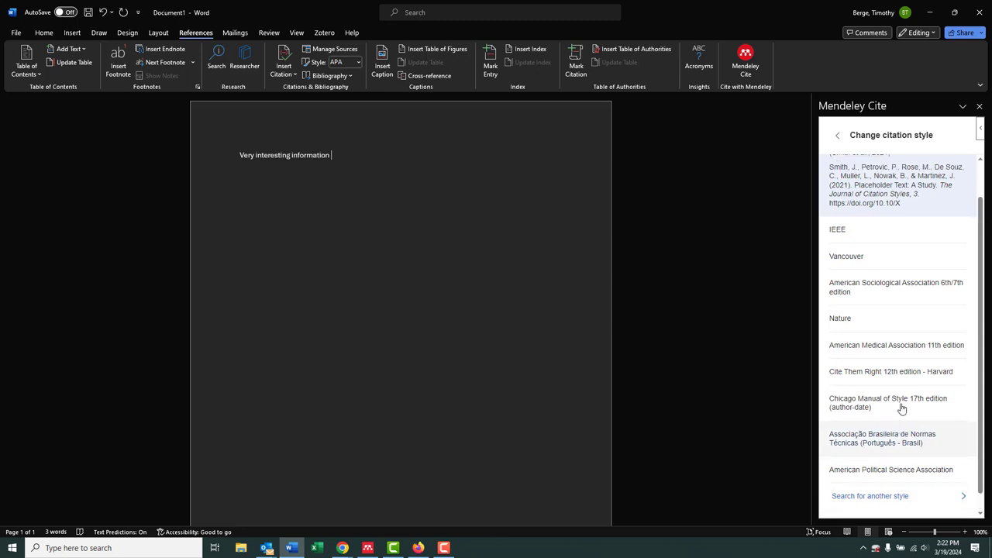
click(838, 137)
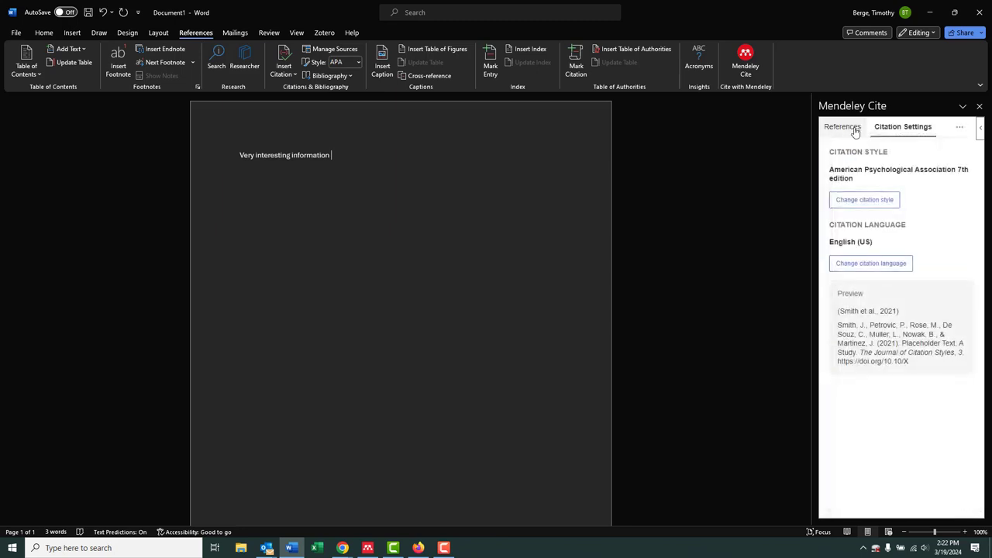
Insert a citation for the gas-water-rock interactions reference after "Very interesting information" and end the sentence with a period
click(853, 129)
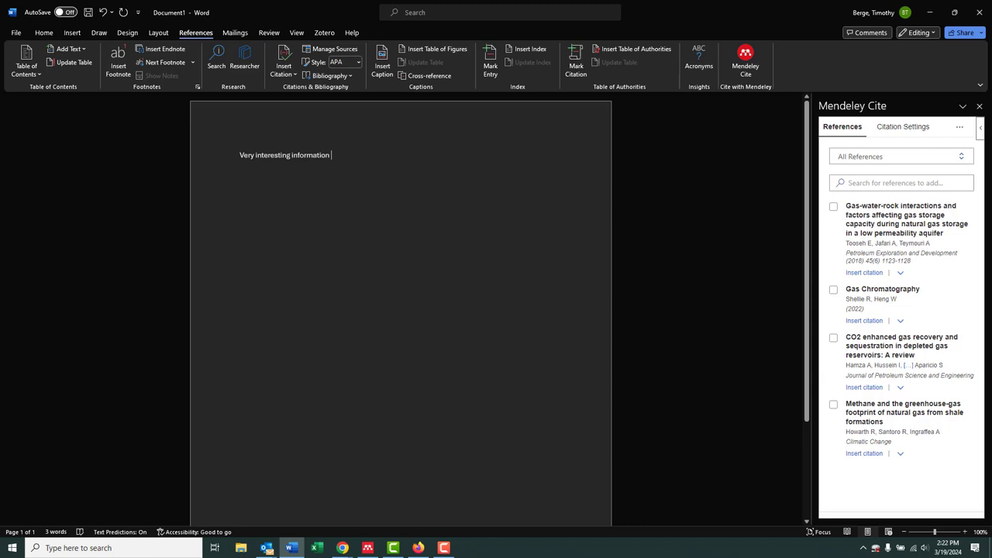
click(863, 272)
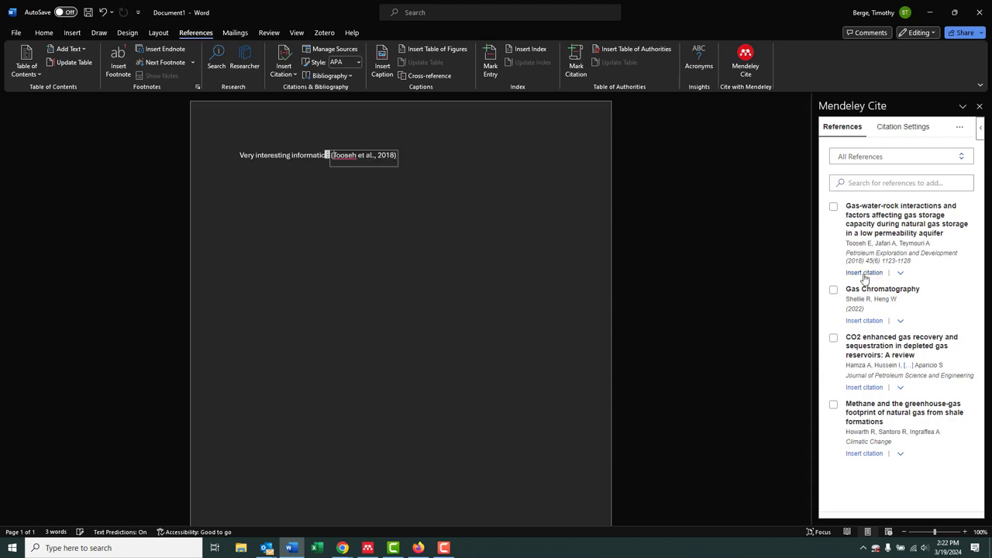
click(400, 162)
text(. )
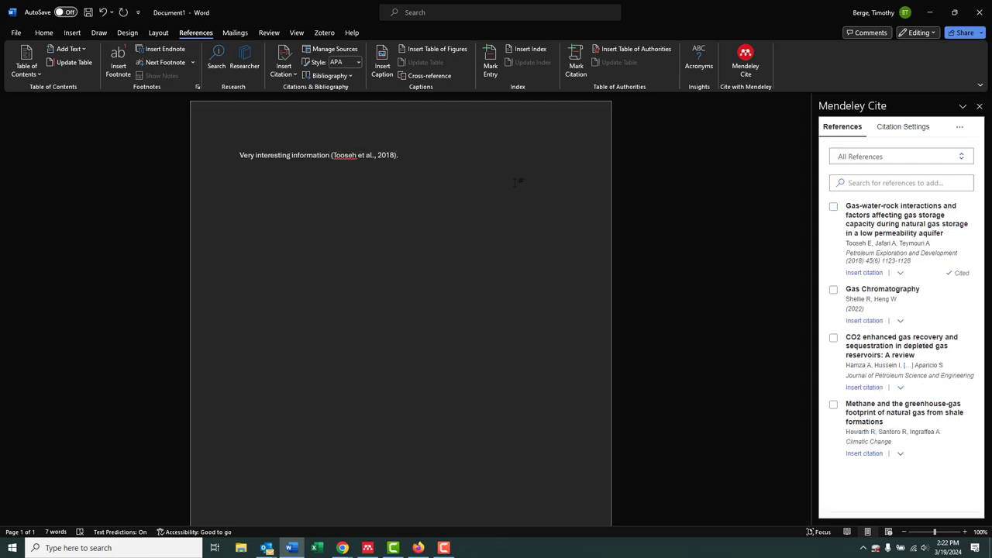
text(More )
text(interesting and s)
text(se)
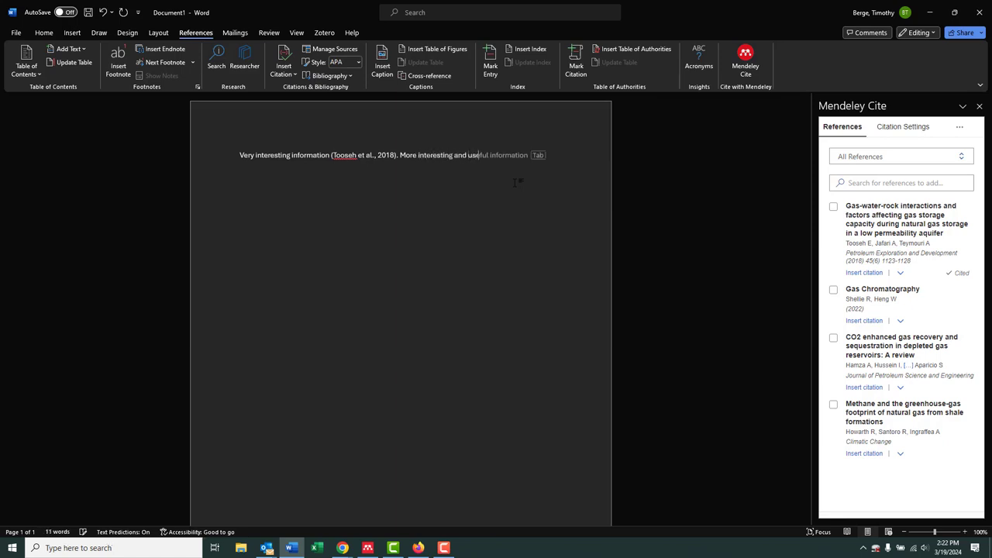
text(ful information)
Add the text "More interesting and useful information" and cite the "CO2 enhanced gas recovery and sequestration" review after it
click(863, 386)
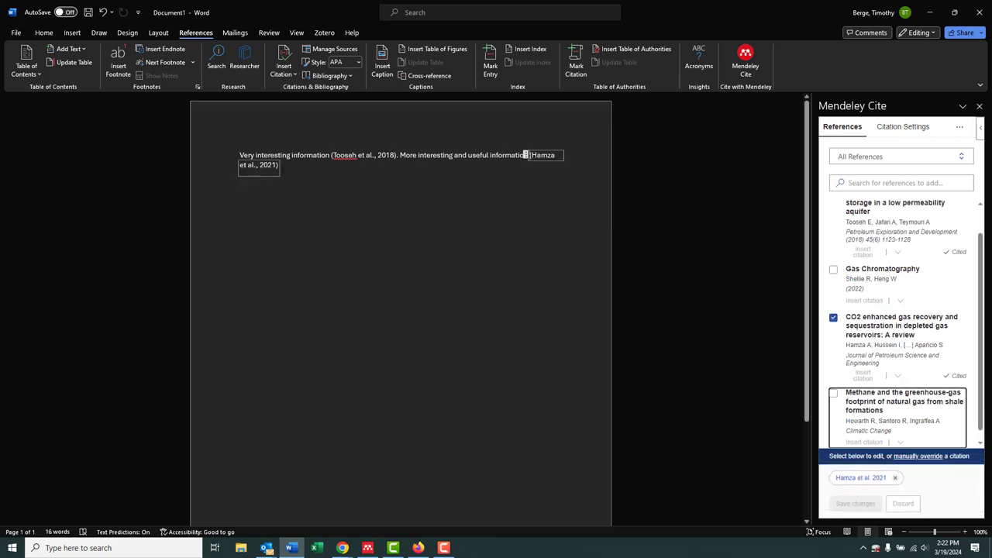
click(466, 213)
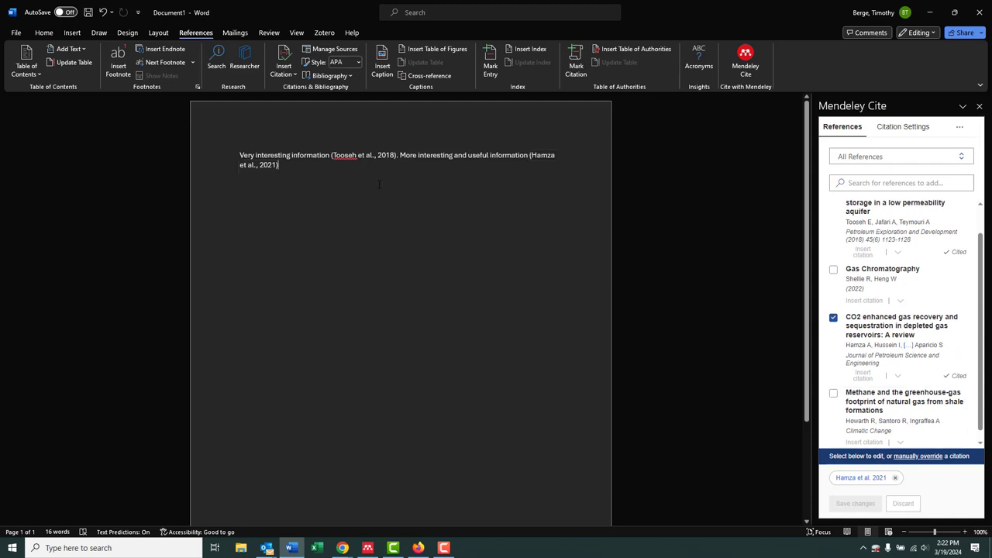
End that sentence, add "Final point that is very compelling and convincing", and cite the methane greenhouse-gas footprint reference followed by a period
text(. Final po)
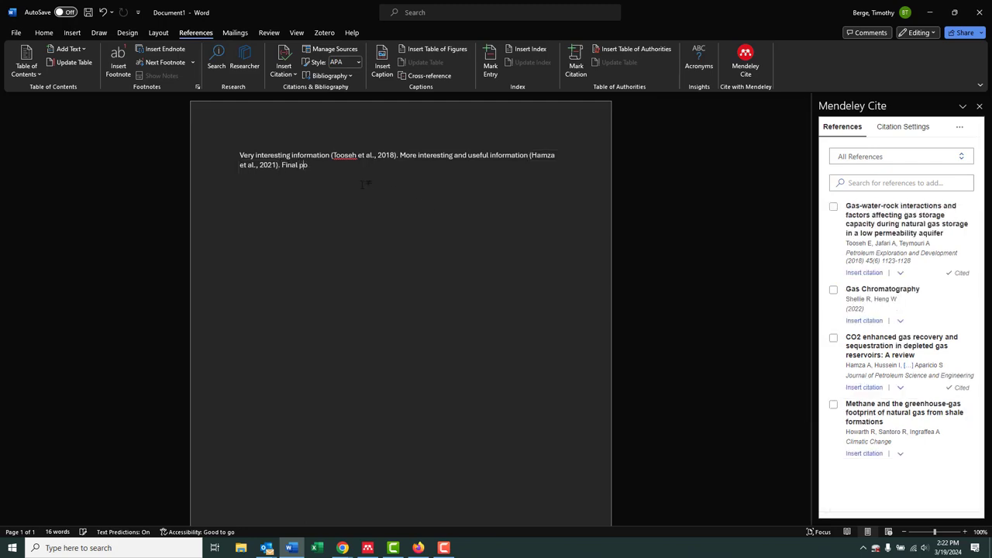
text(int that is very compelling and convincing)
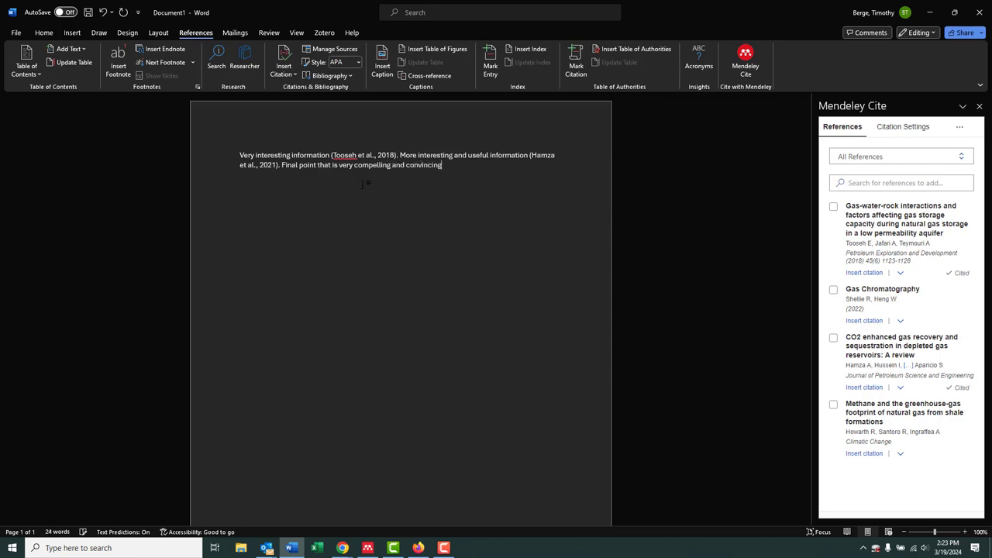
click(864, 453)
click(525, 165)
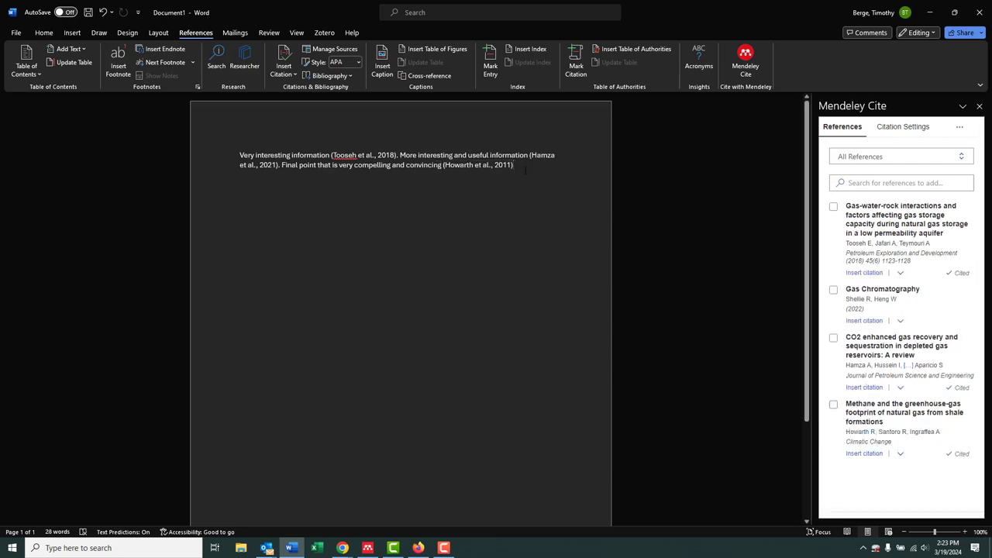
text(.)
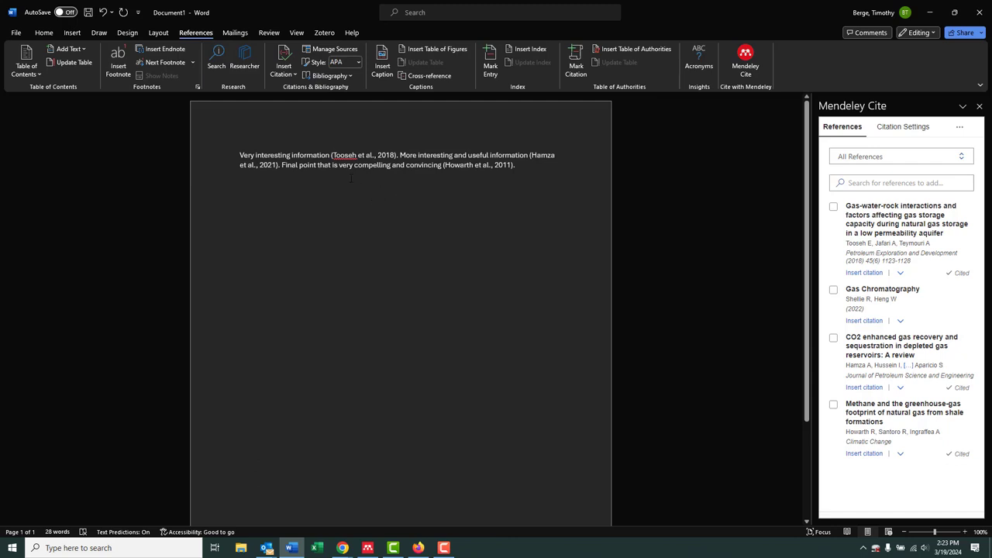
Insert the Mendeley bibliography of the cited references below the paragraph, and check it in the document
click(959, 129)
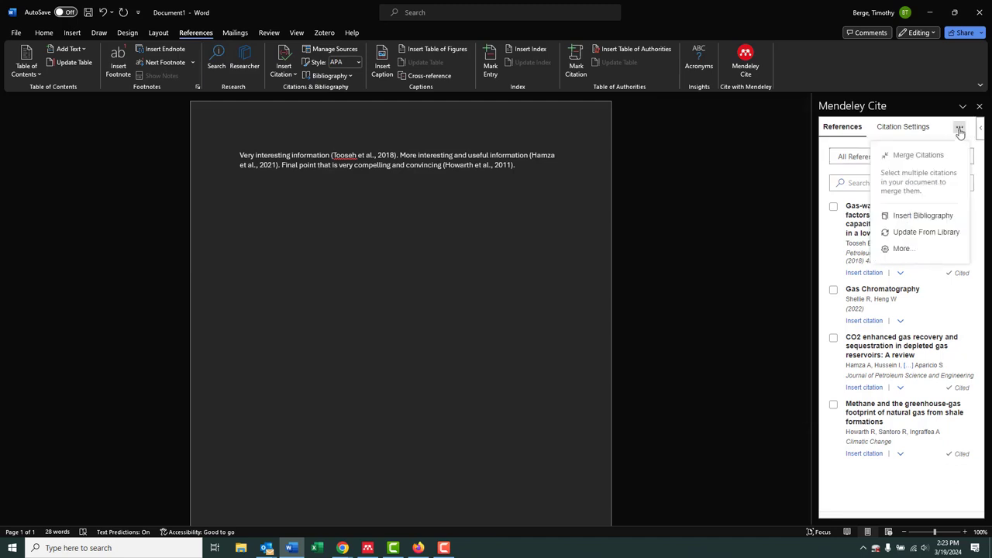
click(908, 220)
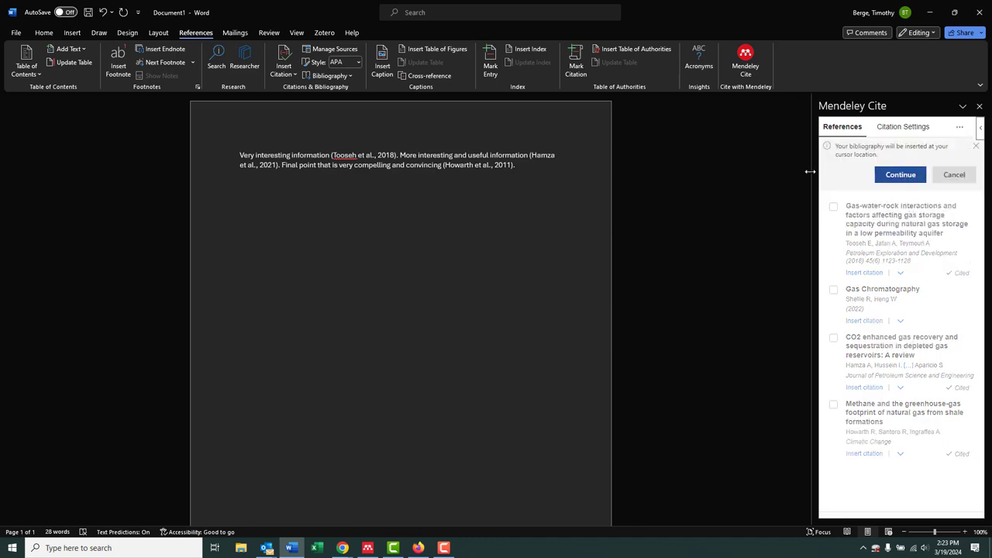
click(898, 174)
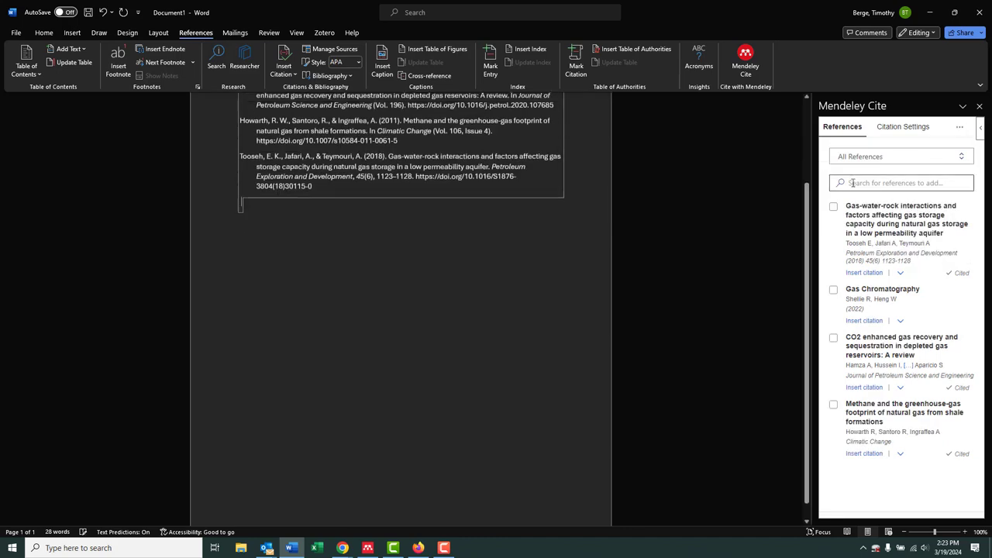
scroll(414, 248, up, 1)
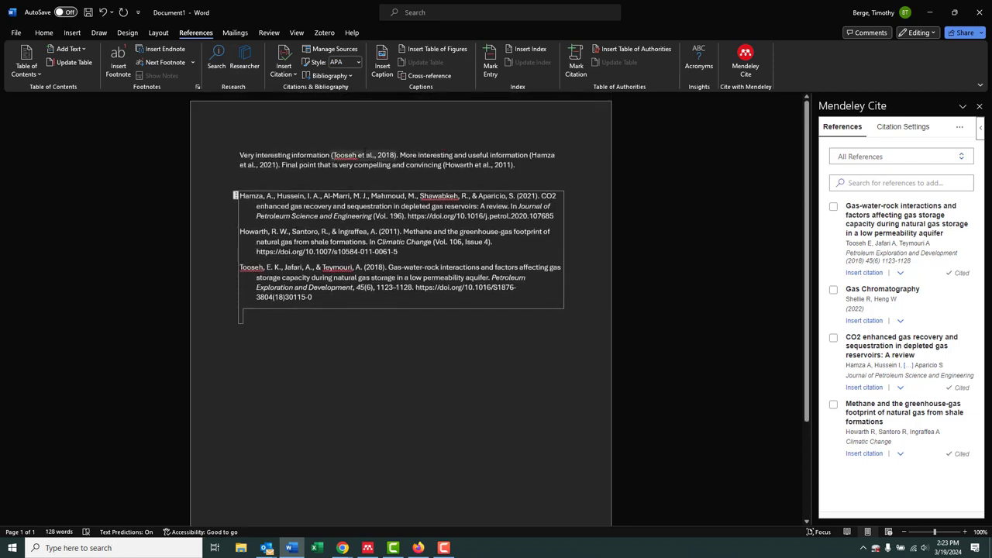